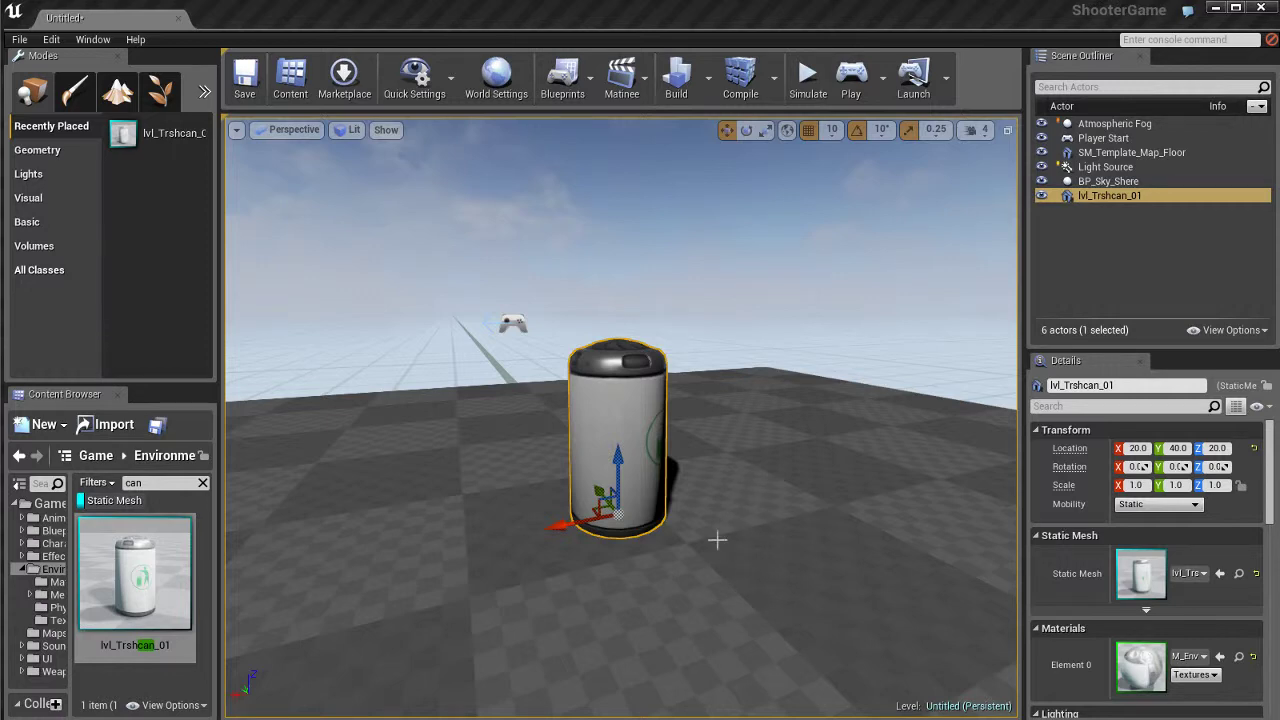
Focus the viewport on the trash can and orbit around it until the lid opening shows.
{"action": "key", "text": "f"}
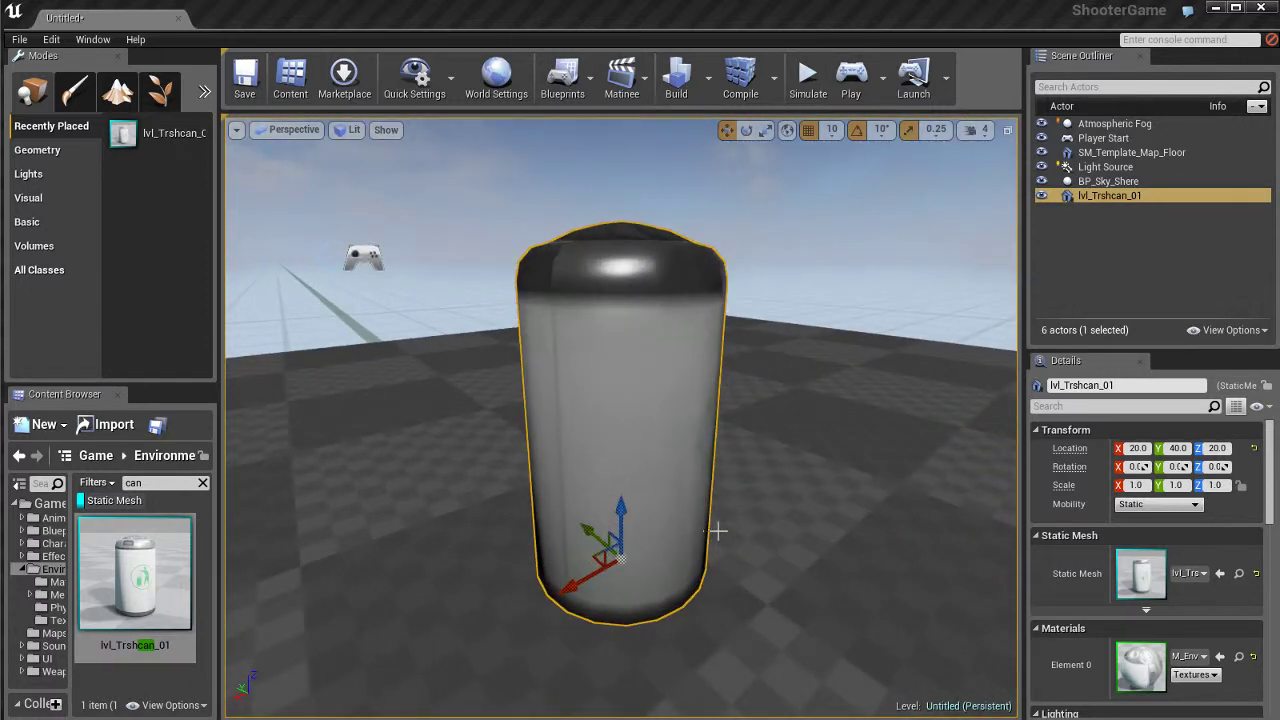
{"action": "left_click_drag", "start_coordinate": [718, 532], "coordinate": [616, 381], "text": "alt"}
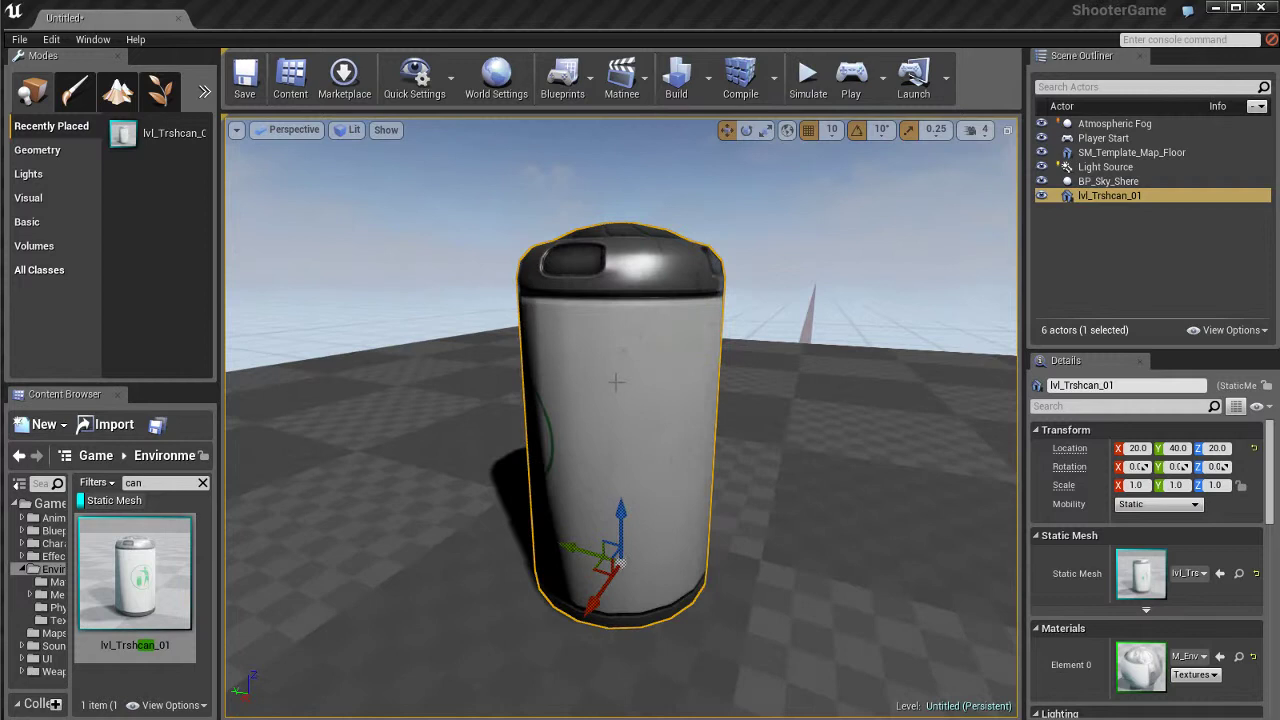
{"action": "left_click", "coordinate": [747, 131]}
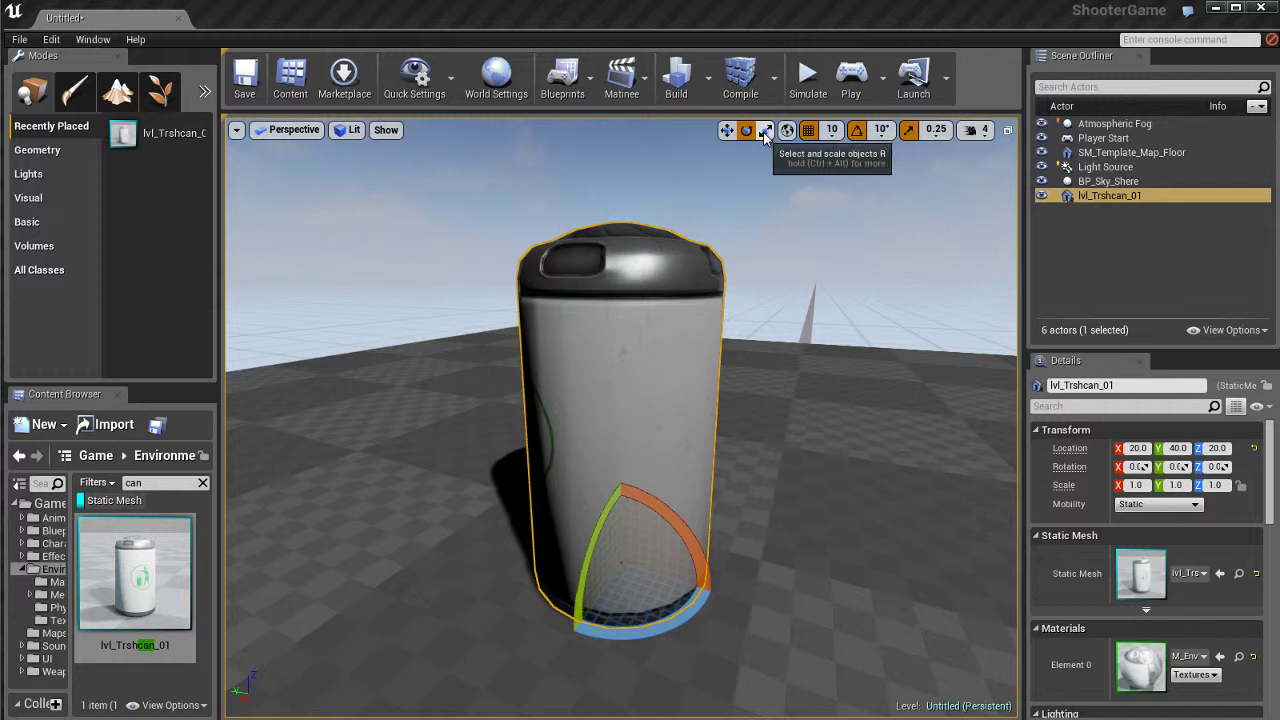
{"action": "left_click", "coordinate": [765, 133]}
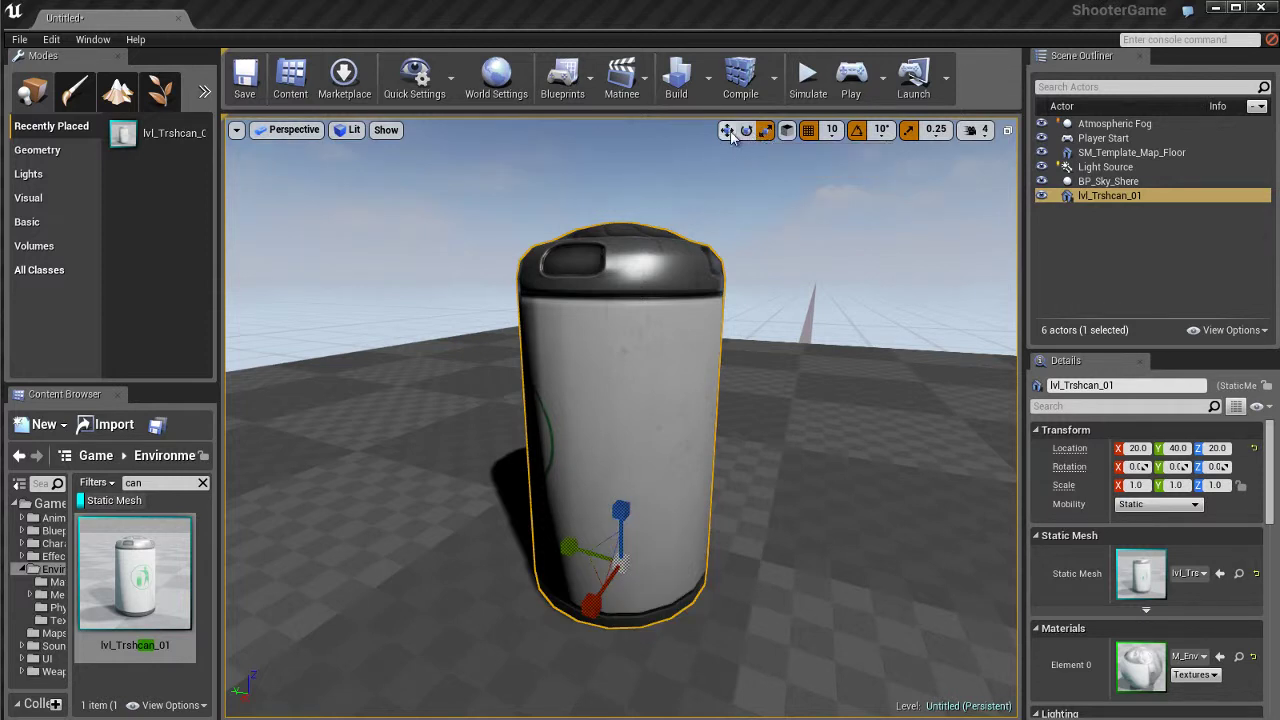
{"action": "left_click", "coordinate": [726, 131]}
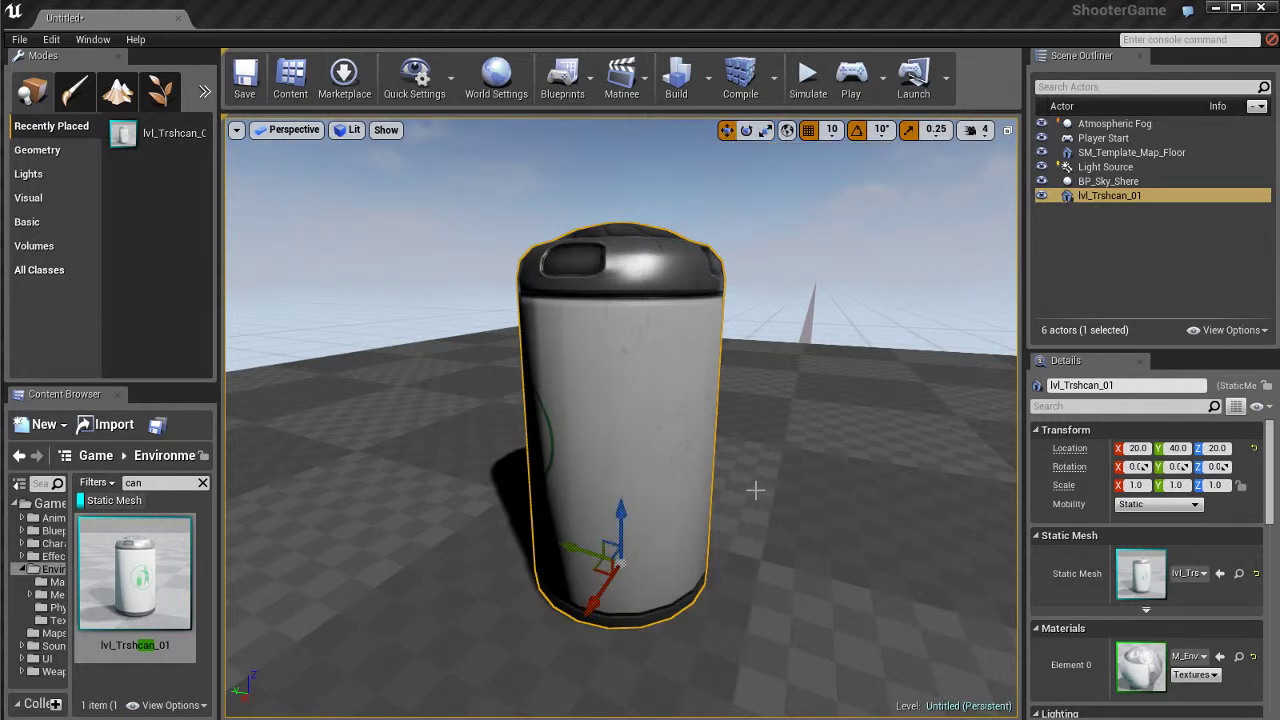
{"action": "key", "text": "e"}
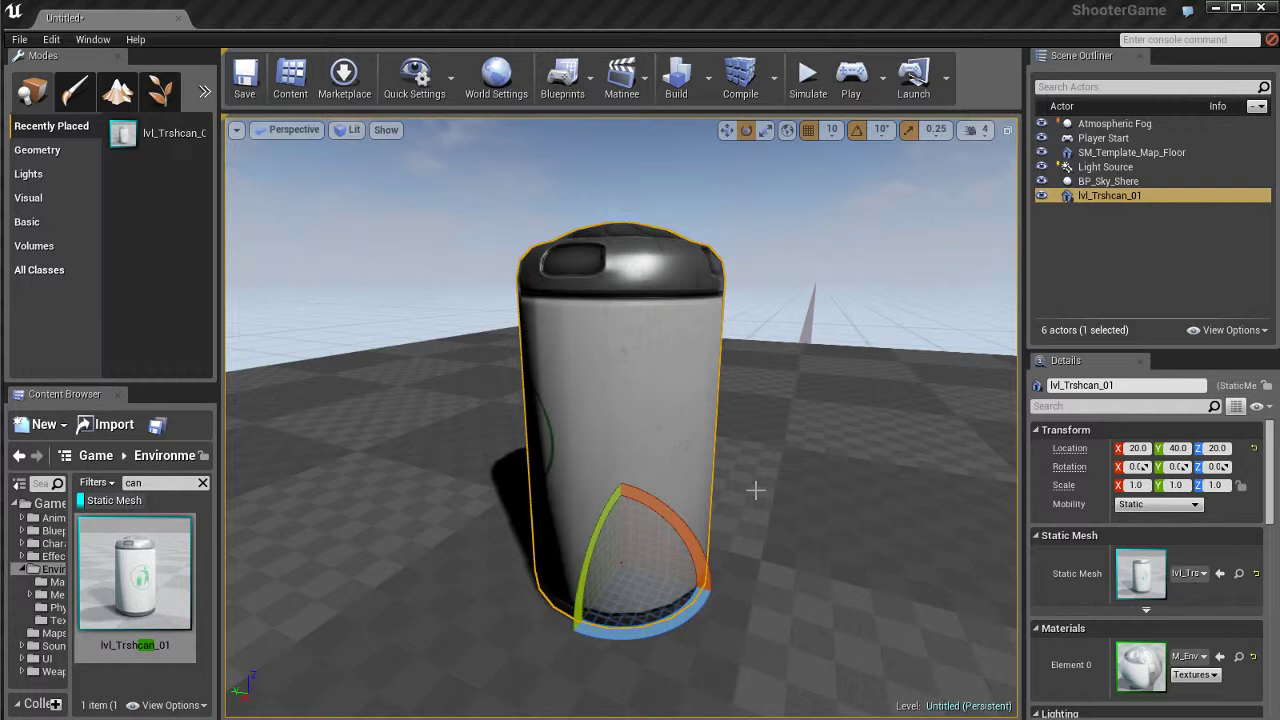
{"action": "key", "text": "r"}
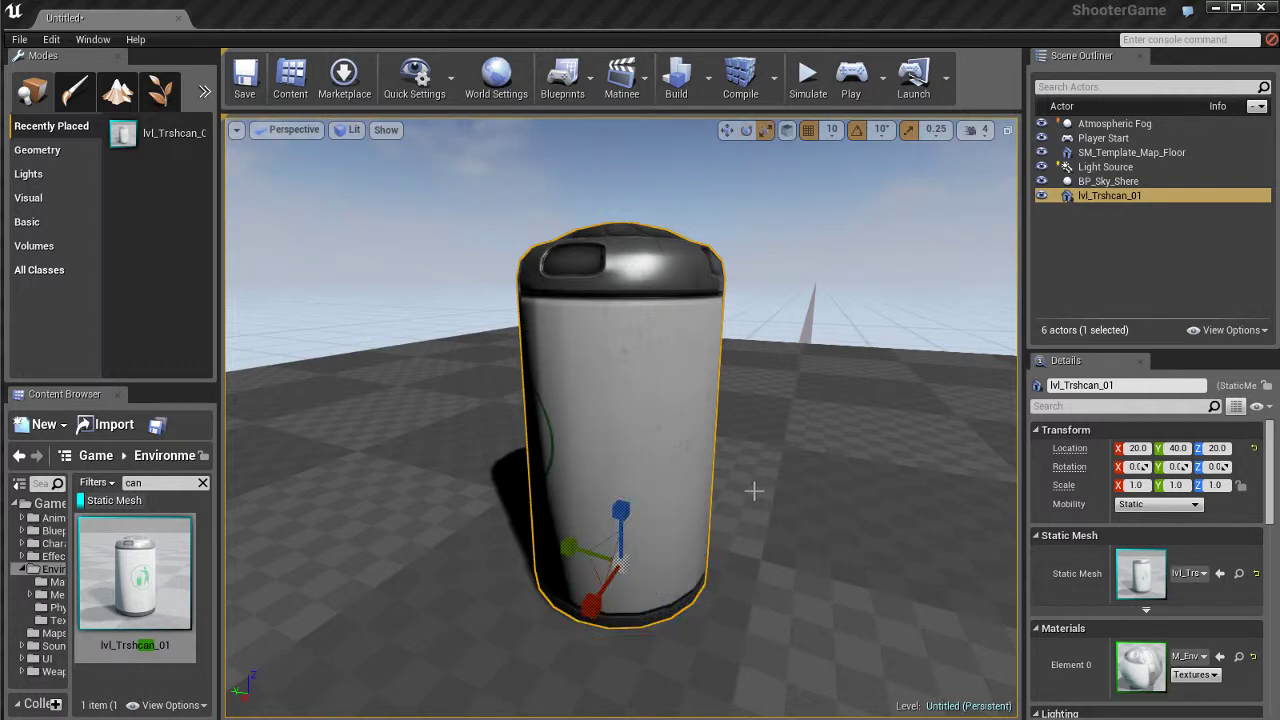
{"action": "key", "text": "w"}
Try raising, freely moving and sliding the trash can with the translate gizmo, undoing the moves.
{"action": "left_click_drag", "start_coordinate": [736, 524], "coordinate": [614, 544], "text": "alt"}
{"action": "left_click_drag", "start_coordinate": [613, 459], "coordinate": [607, 400]}
{"action": "key", "text": "End"}
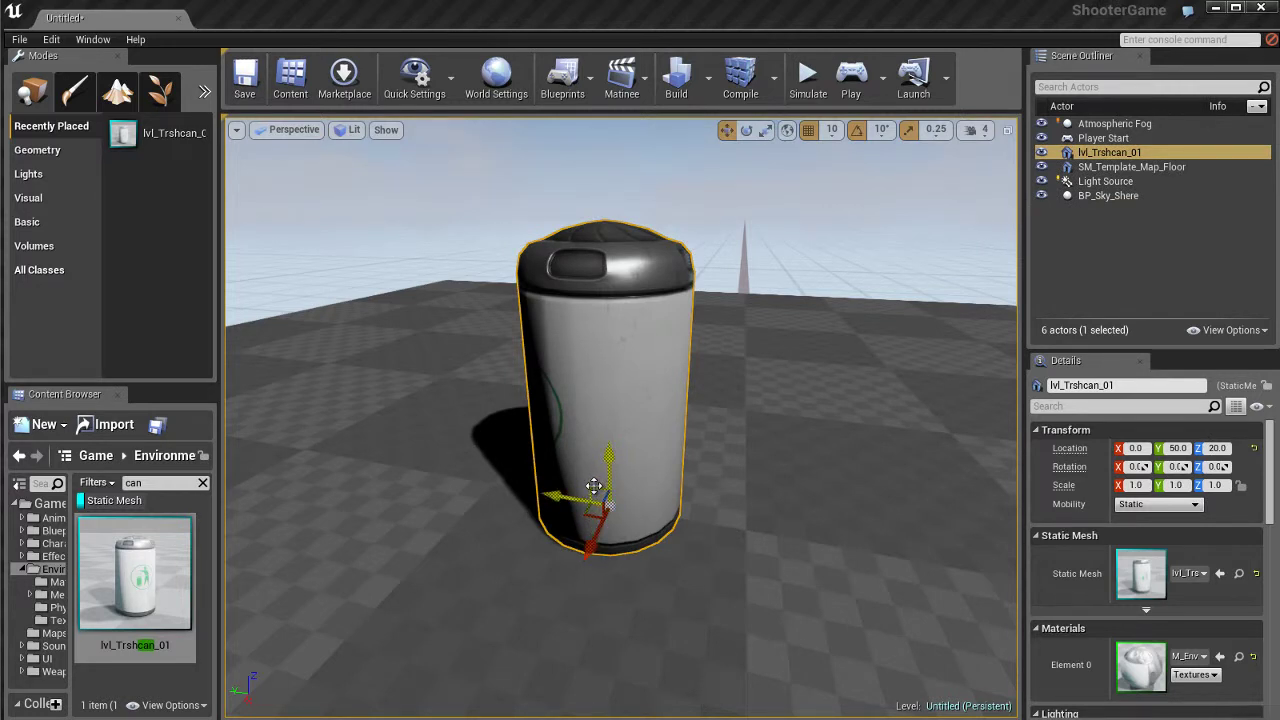
{"action": "left_click_drag", "start_coordinate": [590, 486], "coordinate": [838, 572]}
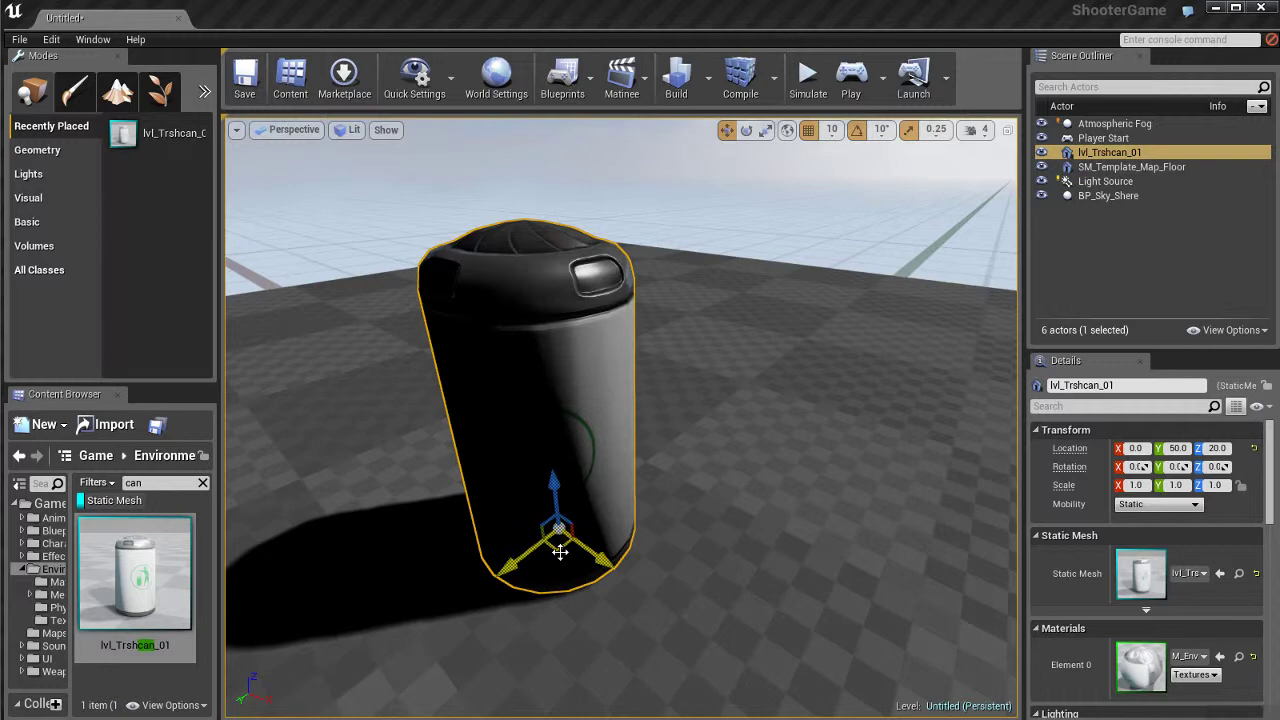
{"action": "left_click_drag", "start_coordinate": [563, 530], "coordinate": [606, 400]}
{"action": "key", "text": "ctrl+z"}
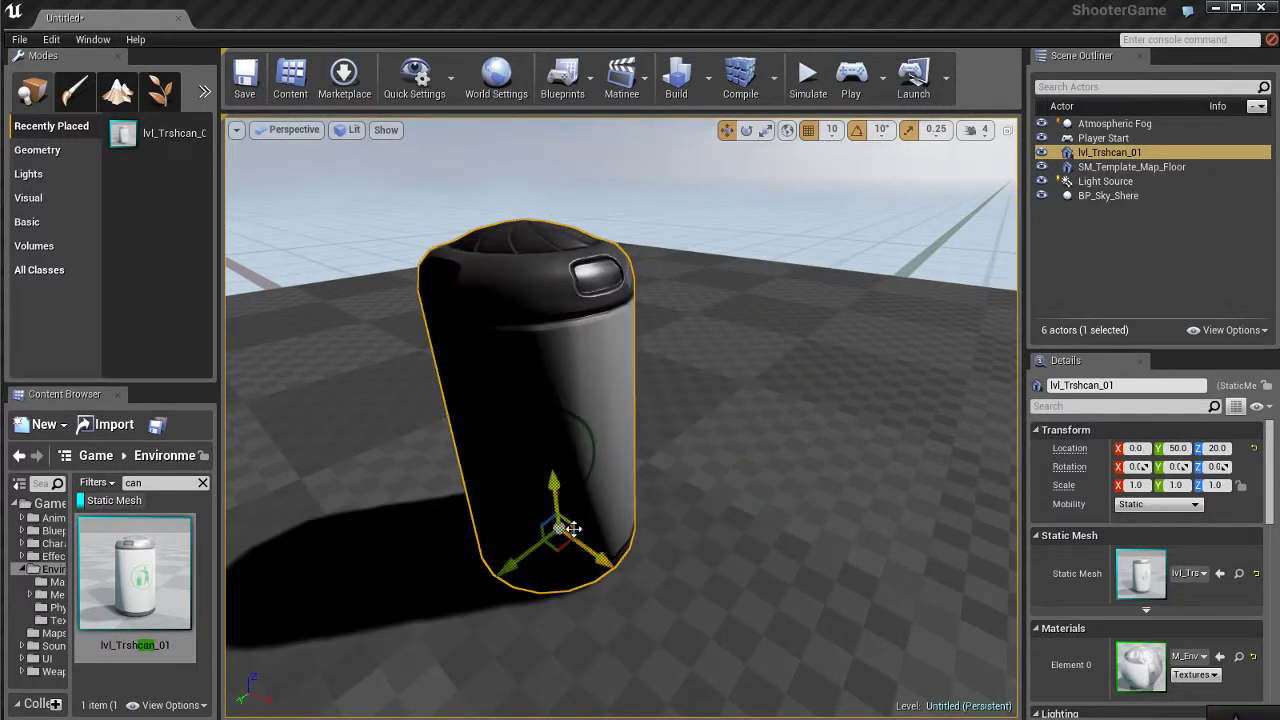
Test another floor move and a lift, undoing both to leave the can at 0, 50, 20.
{"action": "left_click_drag", "start_coordinate": [566, 523], "coordinate": [767, 527], "text": "alt"}
{"action": "key", "text": "ctrl+z"}
{"action": "scroll", "coordinate": [767, 527], "scroll_direction": "up", "scroll_amount": 5}
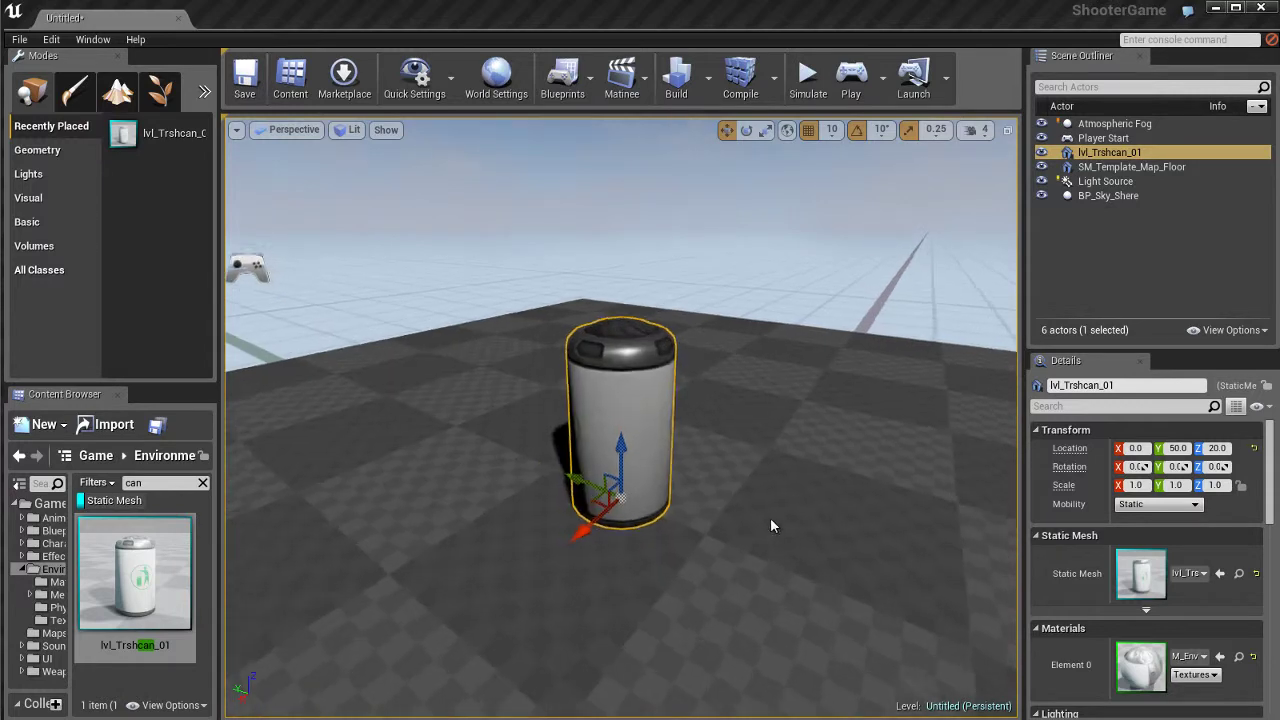
{"action": "left_click_drag", "start_coordinate": [726, 562], "coordinate": [750, 544], "text": "alt"}
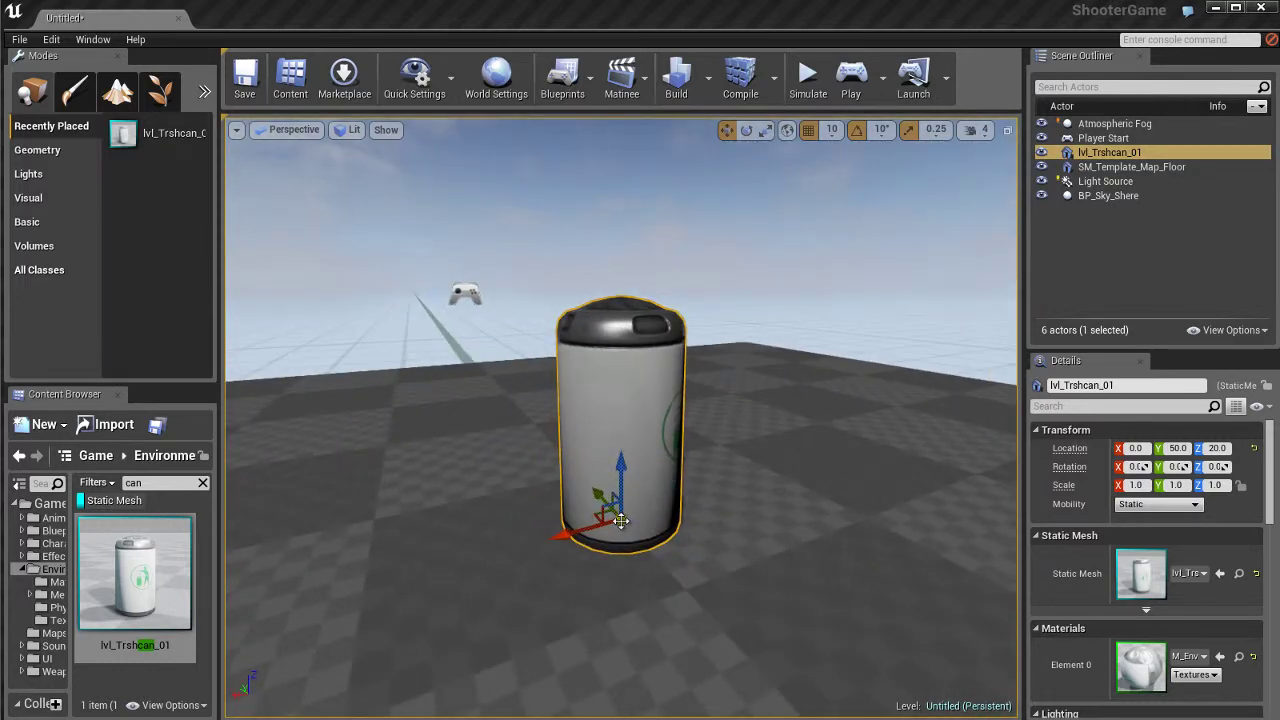
{"action": "left_click_drag", "start_coordinate": [621, 521], "coordinate": [681, 453]}
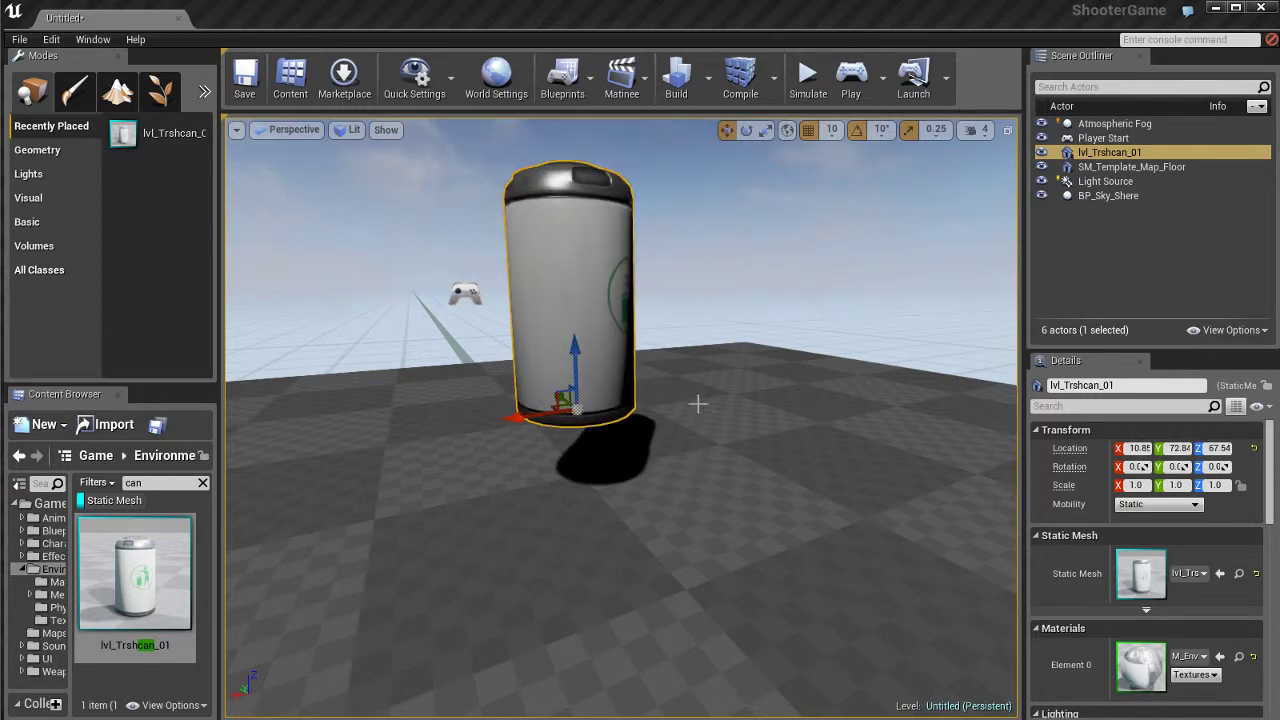
{"action": "key", "text": "ctrl+z"}
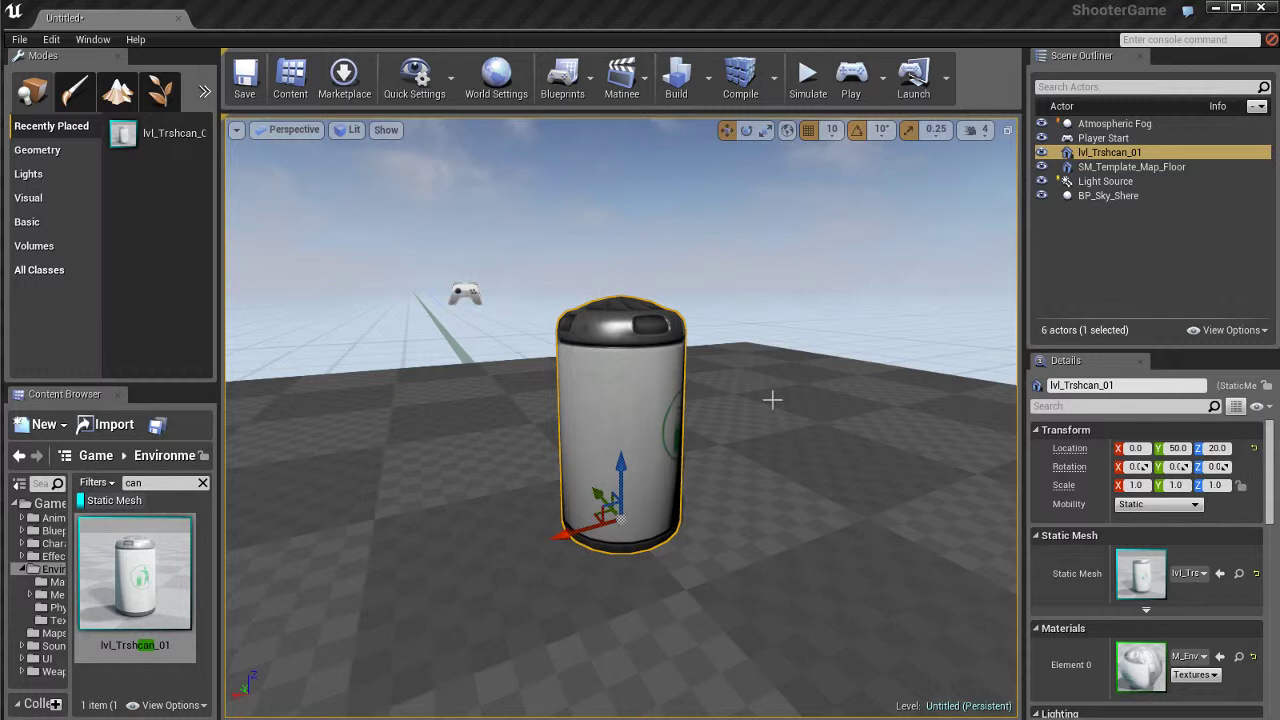
{"action": "left_click", "coordinate": [746, 131]}
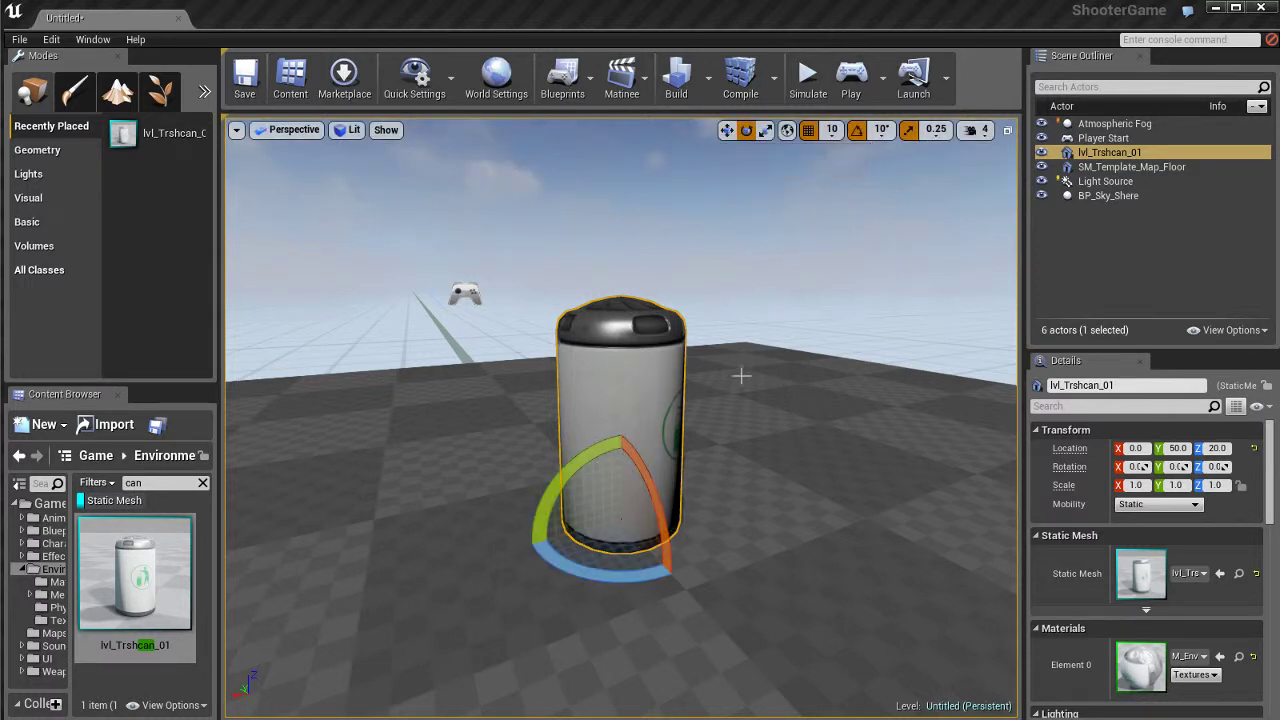
{"action": "left_click_drag", "start_coordinate": [560, 480], "coordinate": [1053, 306]}
{"action": "key", "text": "ctrl+z"}
{"action": "left_click_drag", "start_coordinate": [657, 505], "coordinate": [690, 548]}
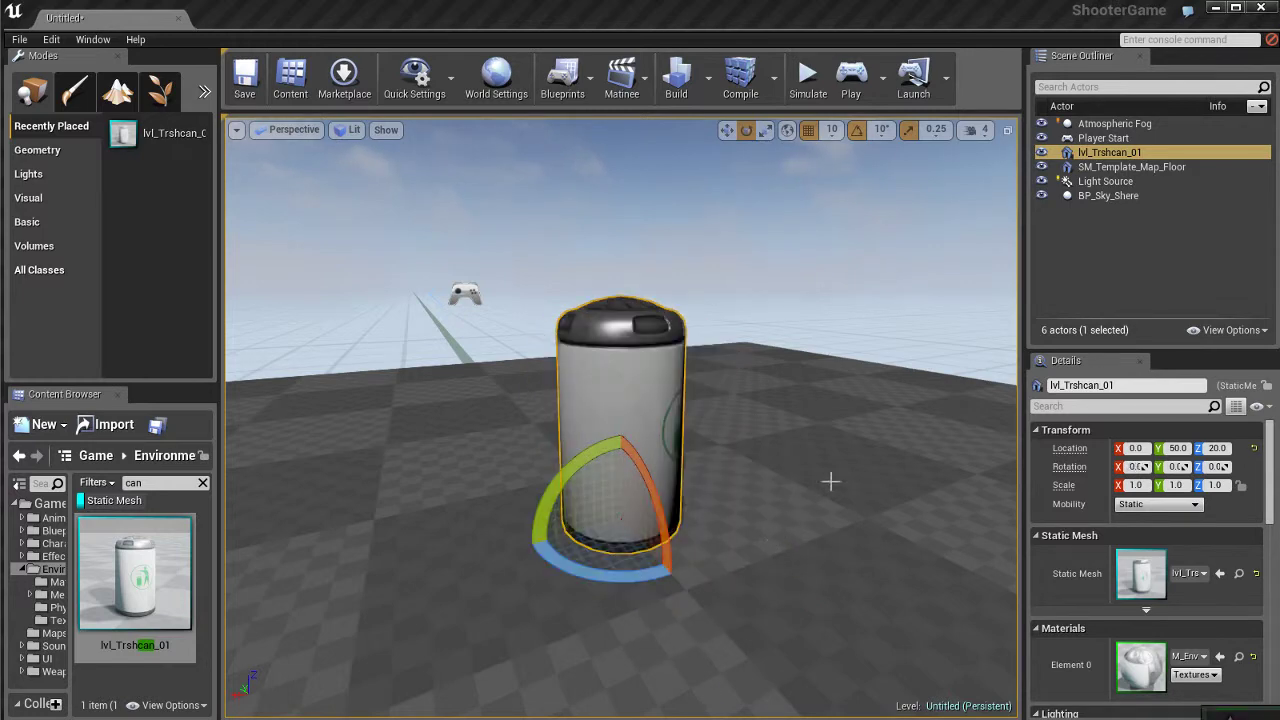
{"action": "mouse_move", "coordinate": [819, 460]}
{"action": "left_mouse_down"}
{"action": "mouse_move", "coordinate": [760, 446]}
{"action": "mouse_move", "coordinate": [814, 466]}
{"action": "left_mouse_up"}
{"action": "left_click_drag", "start_coordinate": [665, 570], "coordinate": [811, 491]}
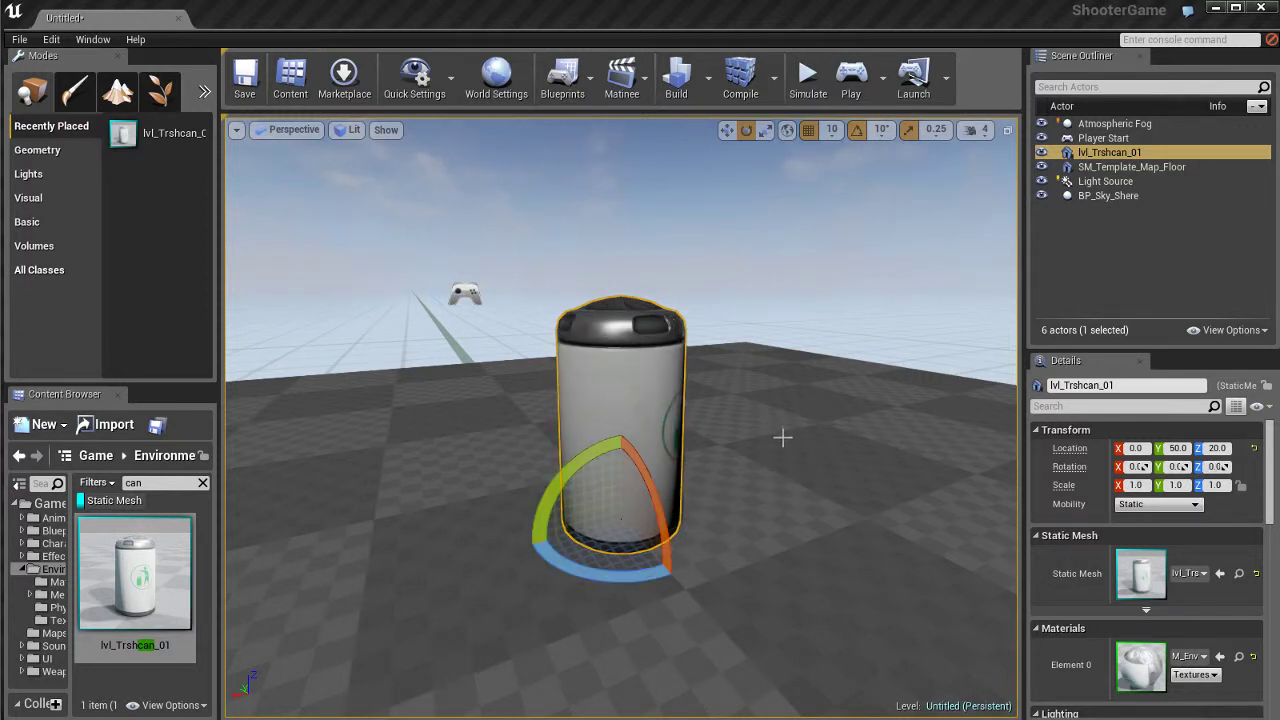
{"action": "key", "text": "w"}
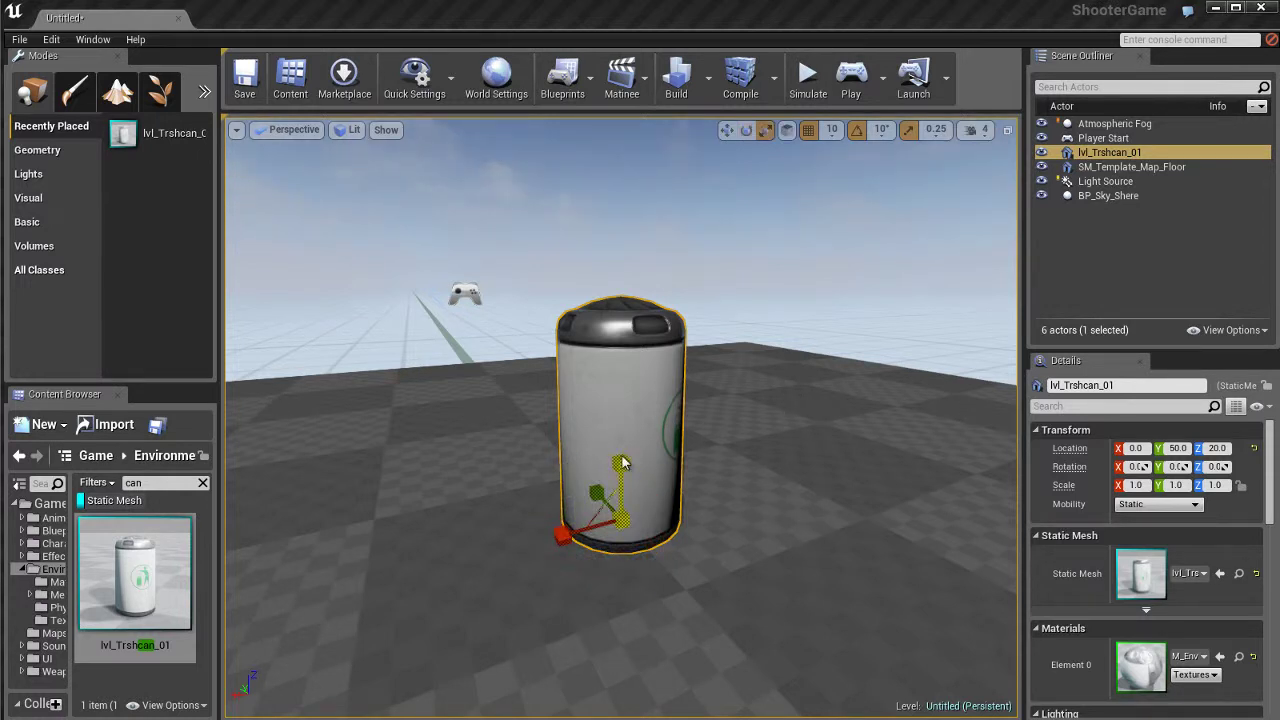
{"action": "mouse_move", "coordinate": [622, 462]}
{"action": "left_mouse_down"}
{"action": "mouse_move", "coordinate": [626, 391]}
{"action": "mouse_move", "coordinate": [626, 488]}
{"action": "mouse_move", "coordinate": [622, 457]}
{"action": "left_mouse_up"}
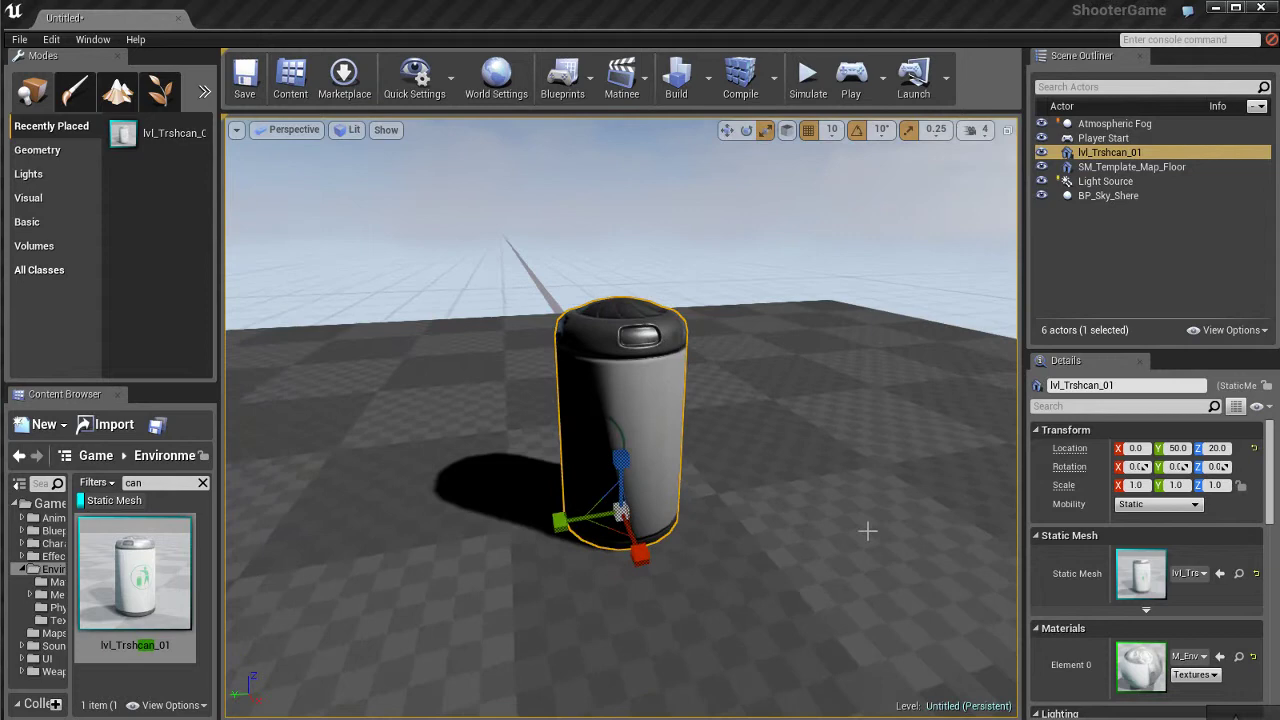
{"action": "left_click_drag", "start_coordinate": [545, 522], "coordinate": [694, 537]}
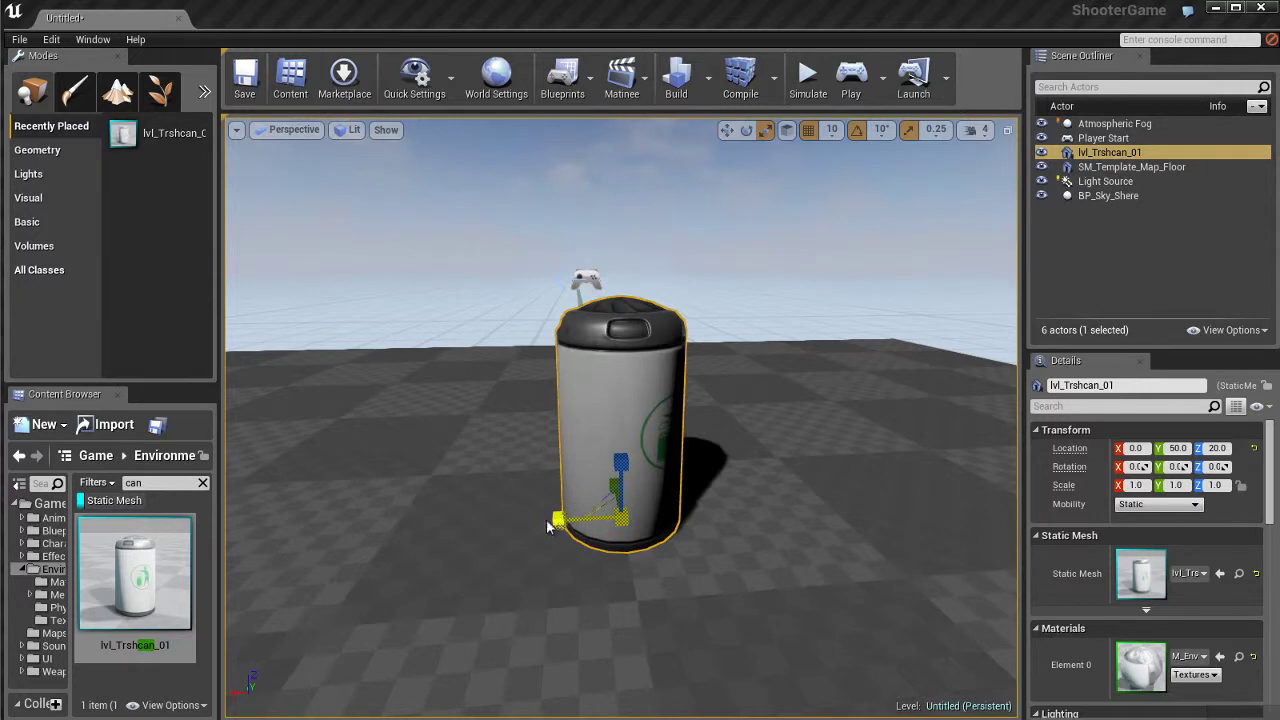
{"action": "left_click_drag", "start_coordinate": [562, 520], "coordinate": [723, 569]}
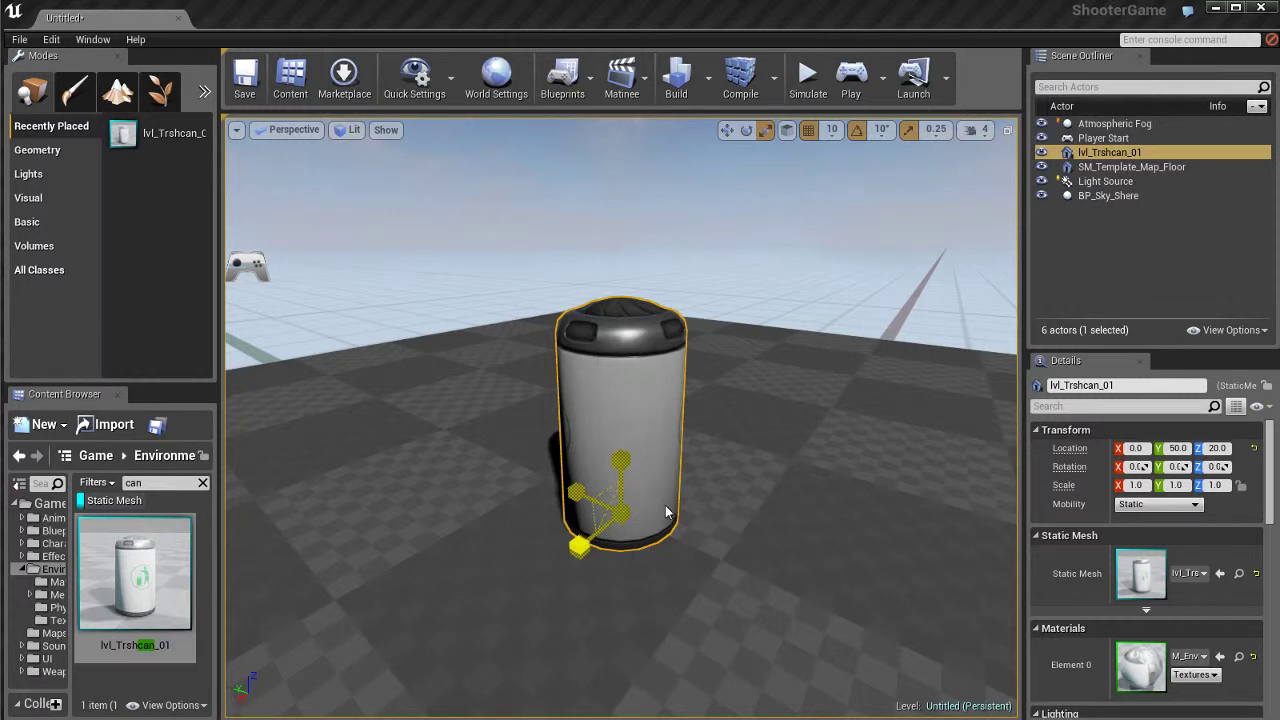
{"action": "left_click_drag", "start_coordinate": [665, 505], "coordinate": [714, 557]}
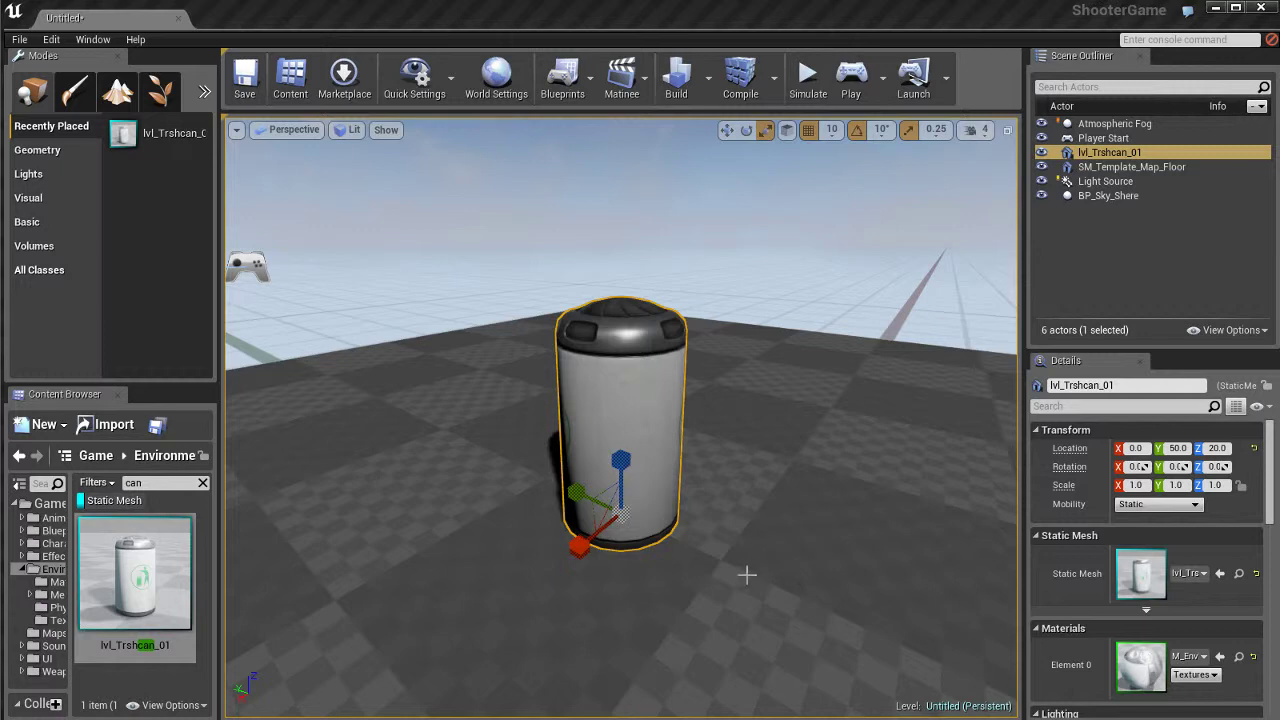
{"action": "left_click_drag", "start_coordinate": [746, 575], "coordinate": [943, 588], "text": "alt"}
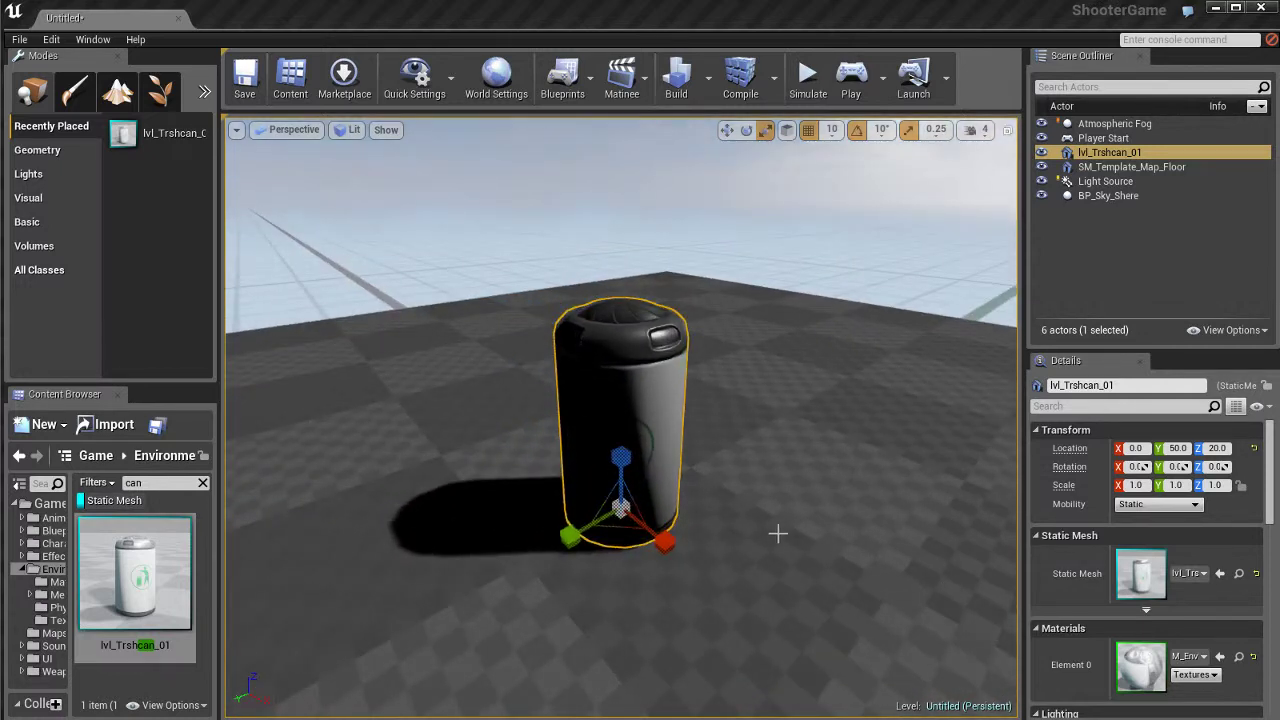
{"action": "left_click_drag", "start_coordinate": [778, 534], "coordinate": [758, 532], "text": "alt"}
{"action": "key", "text": "w"}
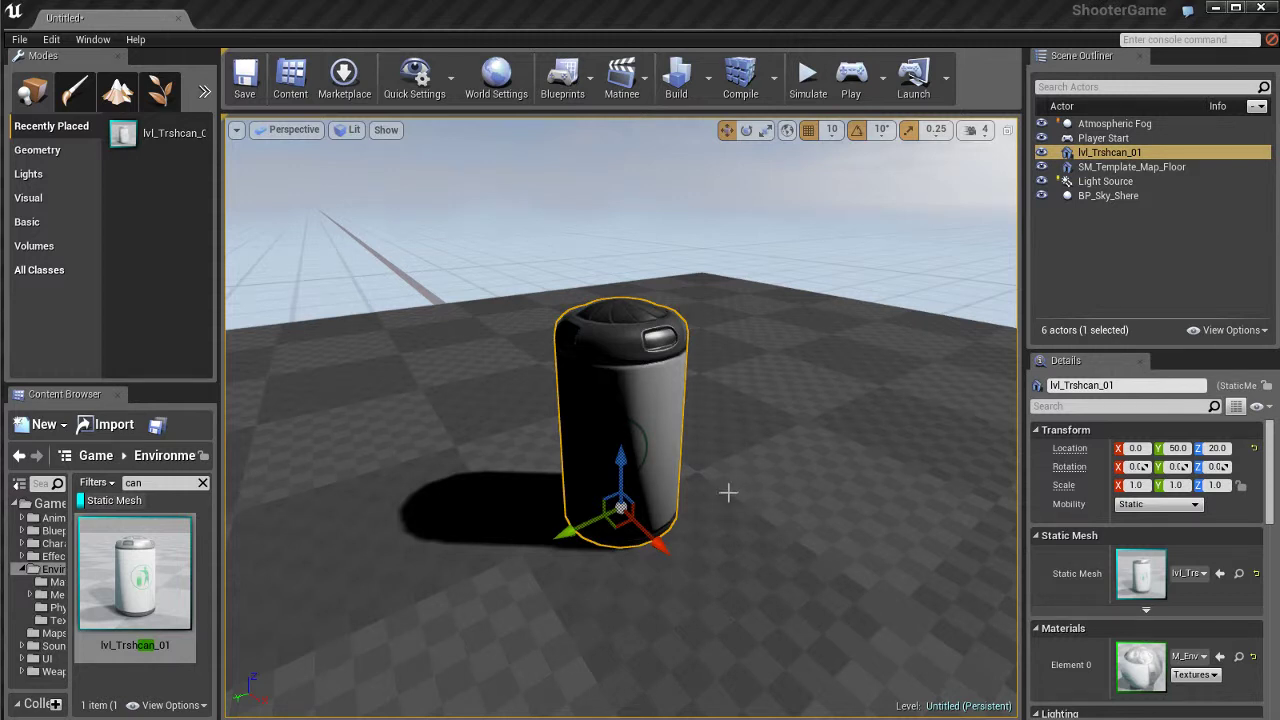
Move the trash can's pivot onto the floor beside it and rotate the can around it.
{"action": "left_click_drag", "start_coordinate": [728, 492], "coordinate": [708, 494], "text": "alt"}
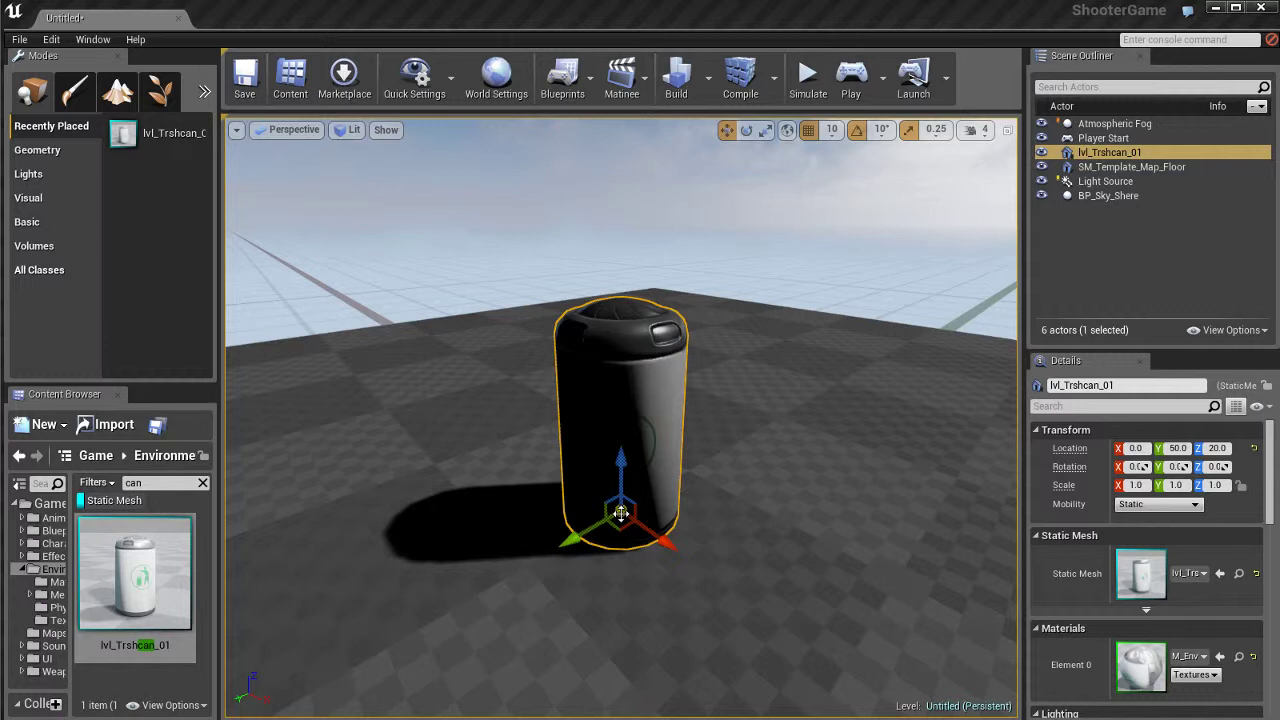
{"action": "middle_click_drag", "start_coordinate": [620, 513], "coordinate": [870, 507]}
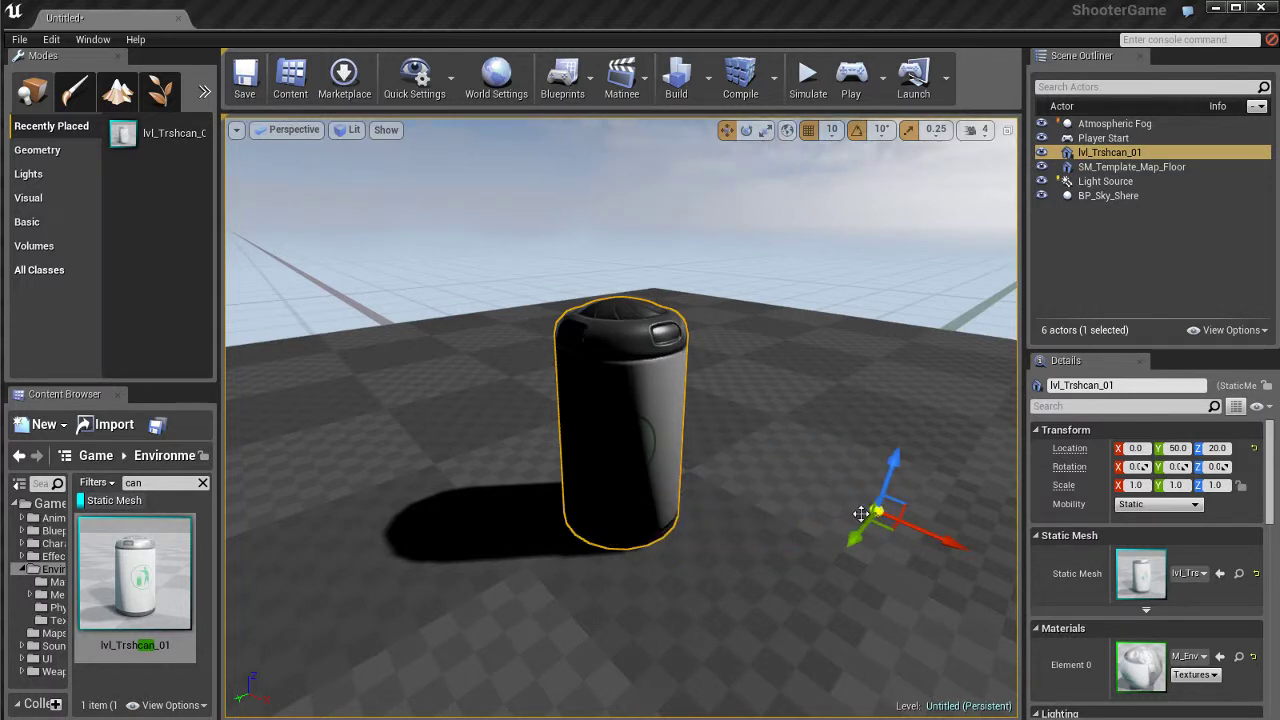
{"action": "key", "text": "e"}
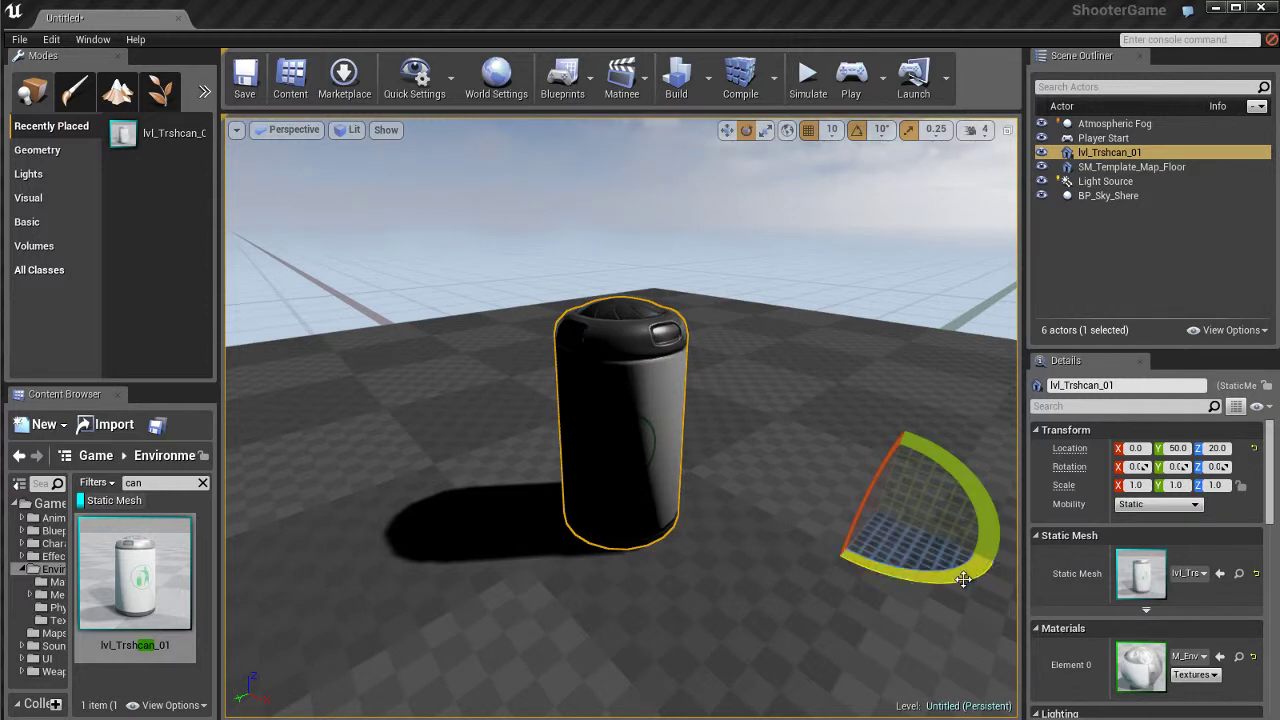
{"action": "left_click_drag", "start_coordinate": [963, 579], "coordinate": [890, 490]}
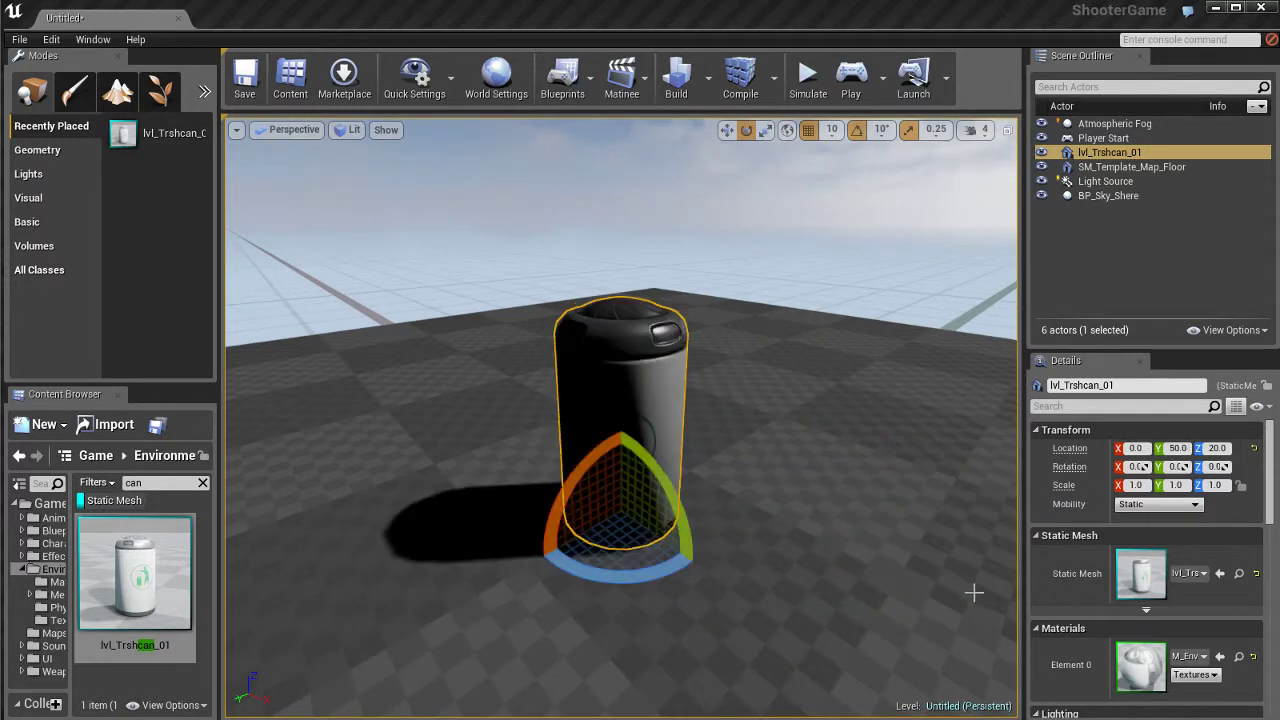
Place the pivot on the floor to the right of the trash can.
{"action": "left_click_drag", "start_coordinate": [737, 488], "coordinate": [760, 482], "text": "alt"}
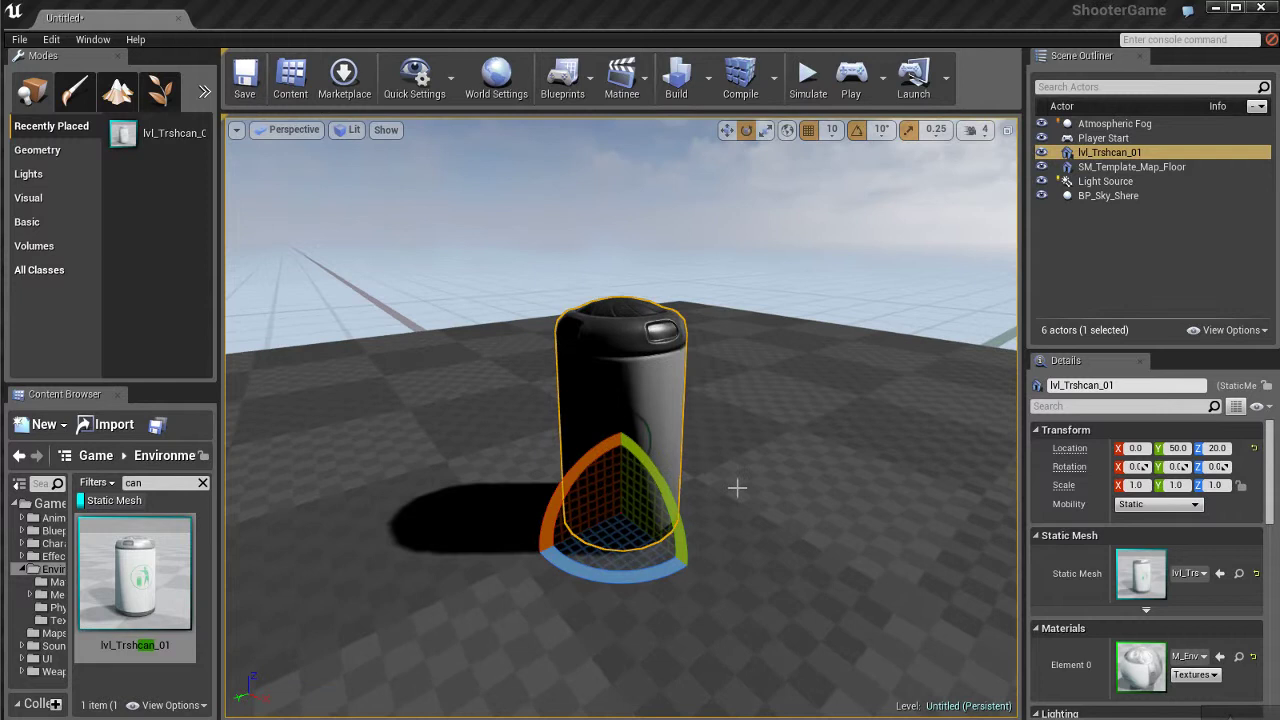
{"action": "key", "text": "w"}
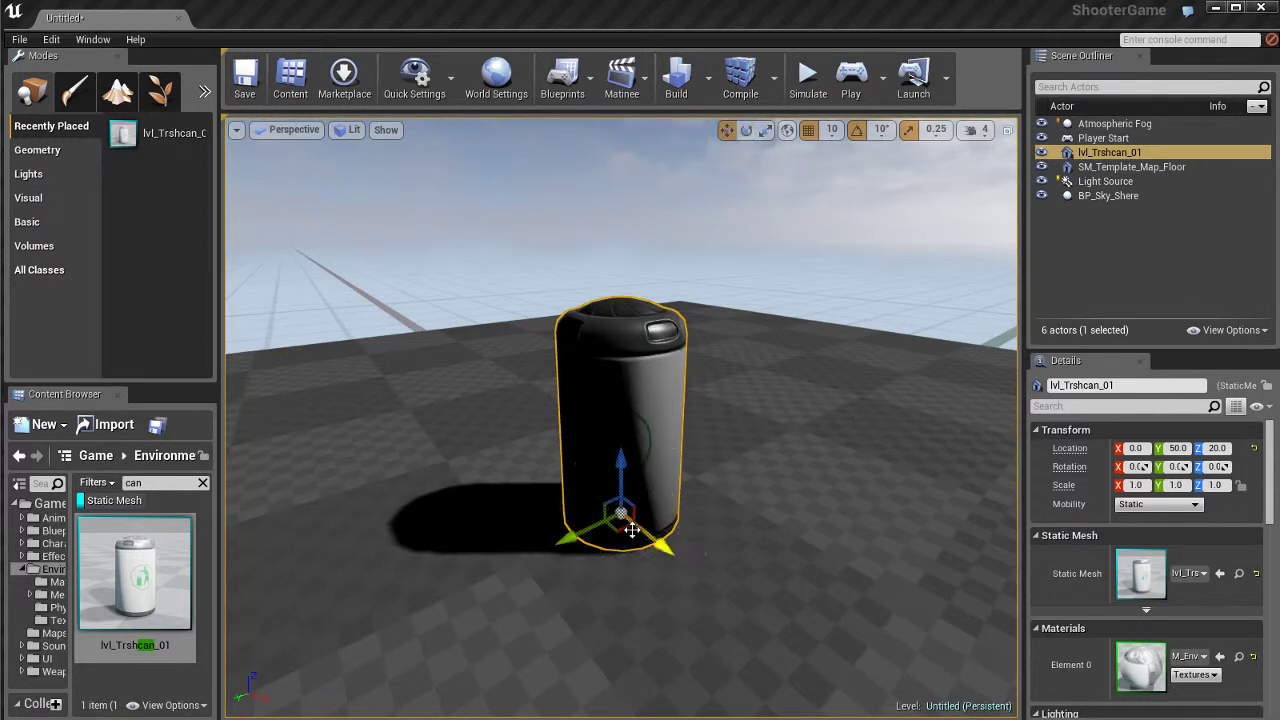
{"action": "middle_click_drag", "start_coordinate": [620, 520], "coordinate": [944, 512]}
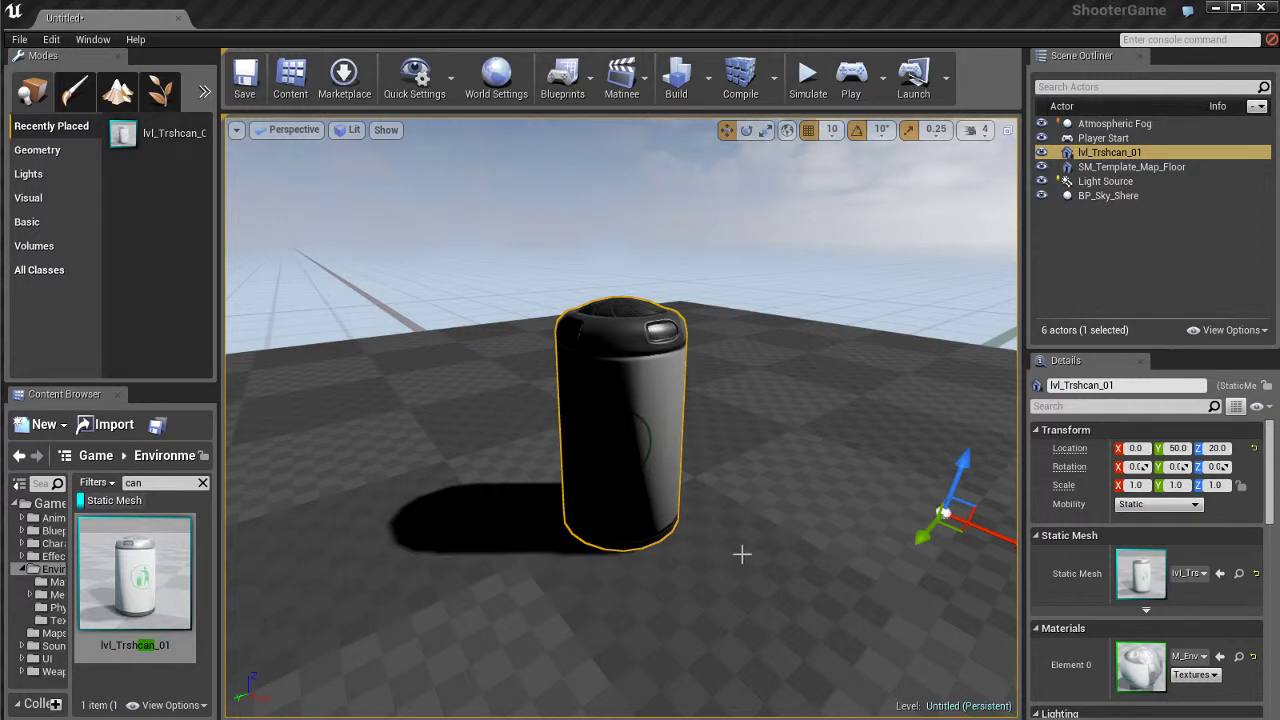
Reselect the trash can, shift its pivot aside, then reset the pivot to the can's base.
{"action": "left_click", "coordinate": [842, 426]}
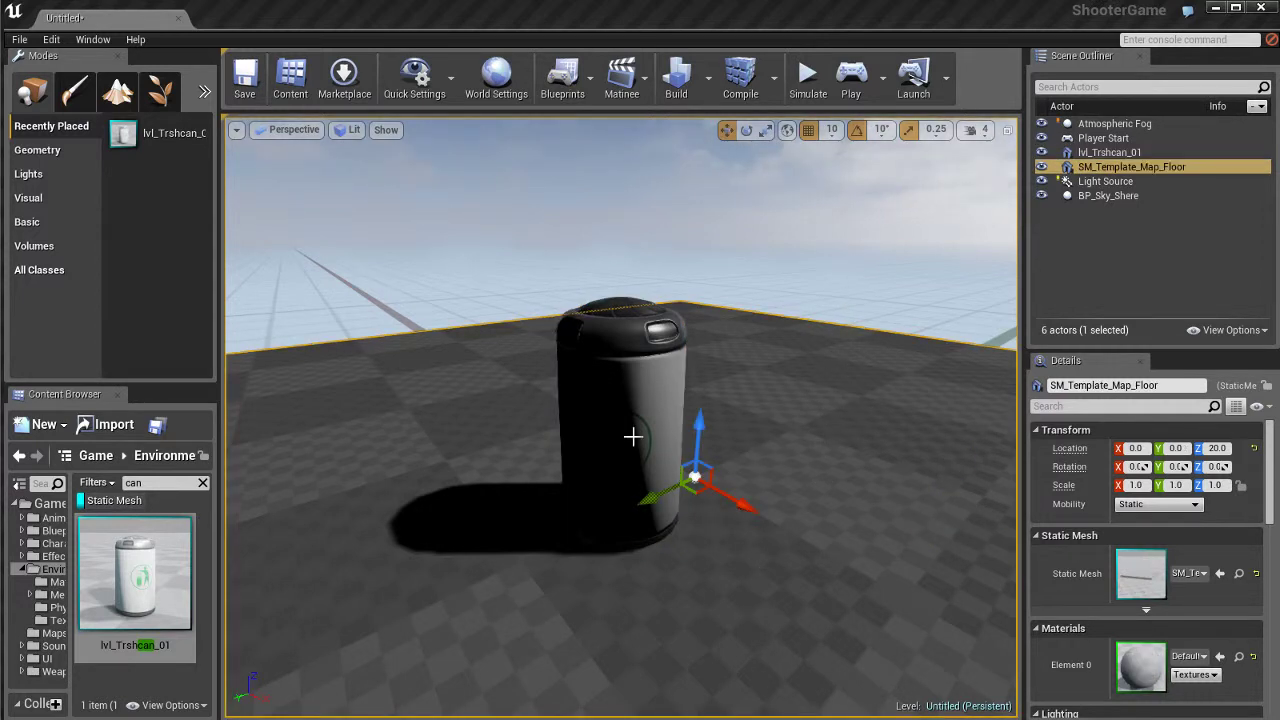
{"action": "left_click", "coordinate": [628, 418]}
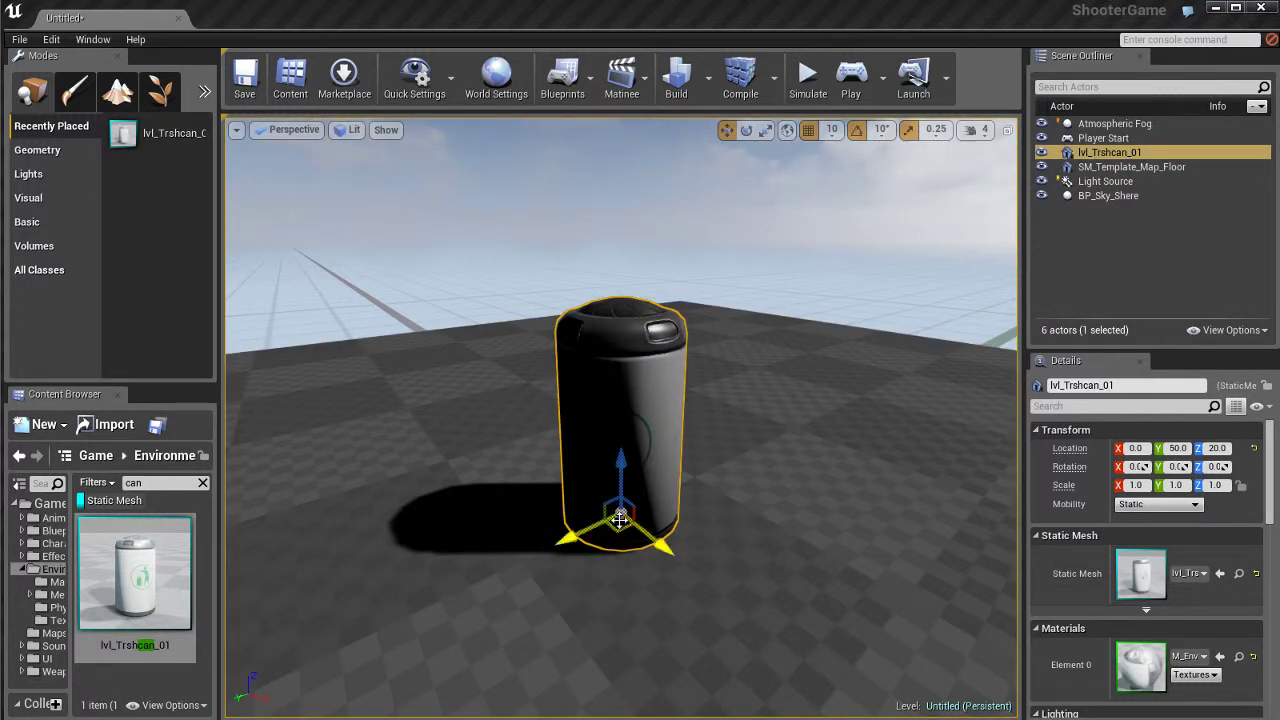
{"action": "middle_click_drag", "start_coordinate": [620, 515], "coordinate": [943, 512], "text": "alt"}
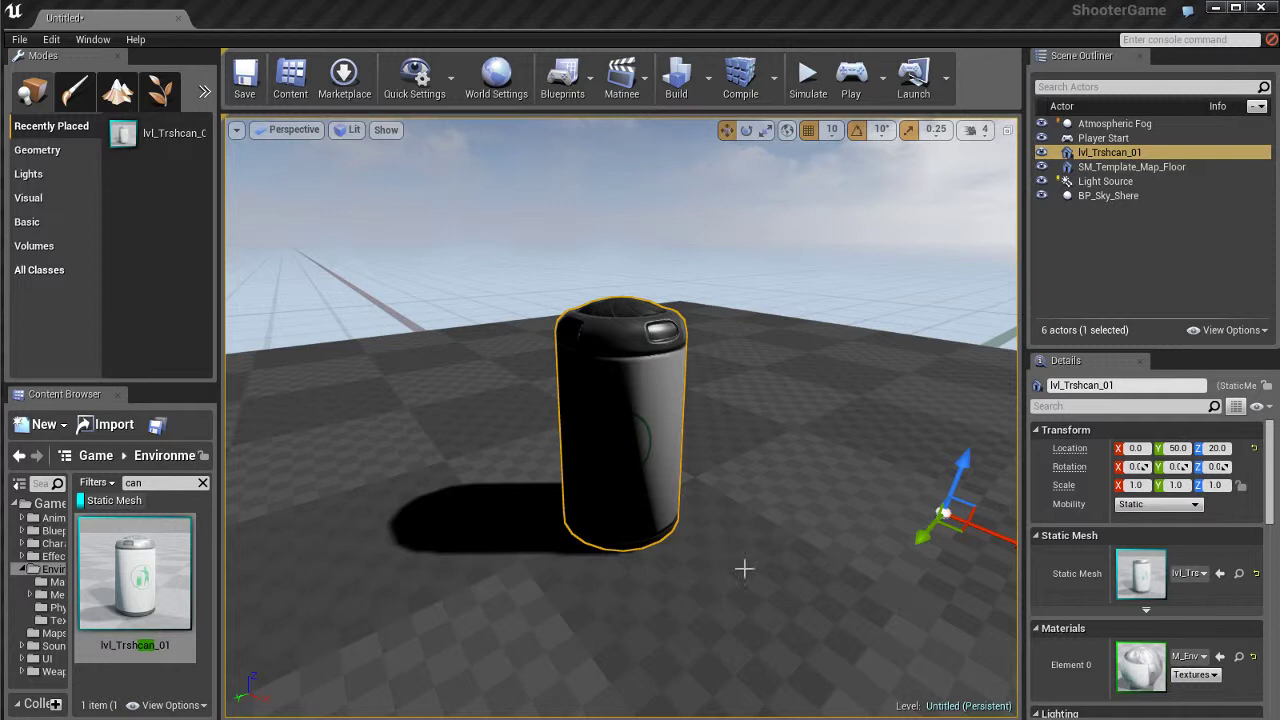
{"action": "left_click", "coordinate": [640, 461]}
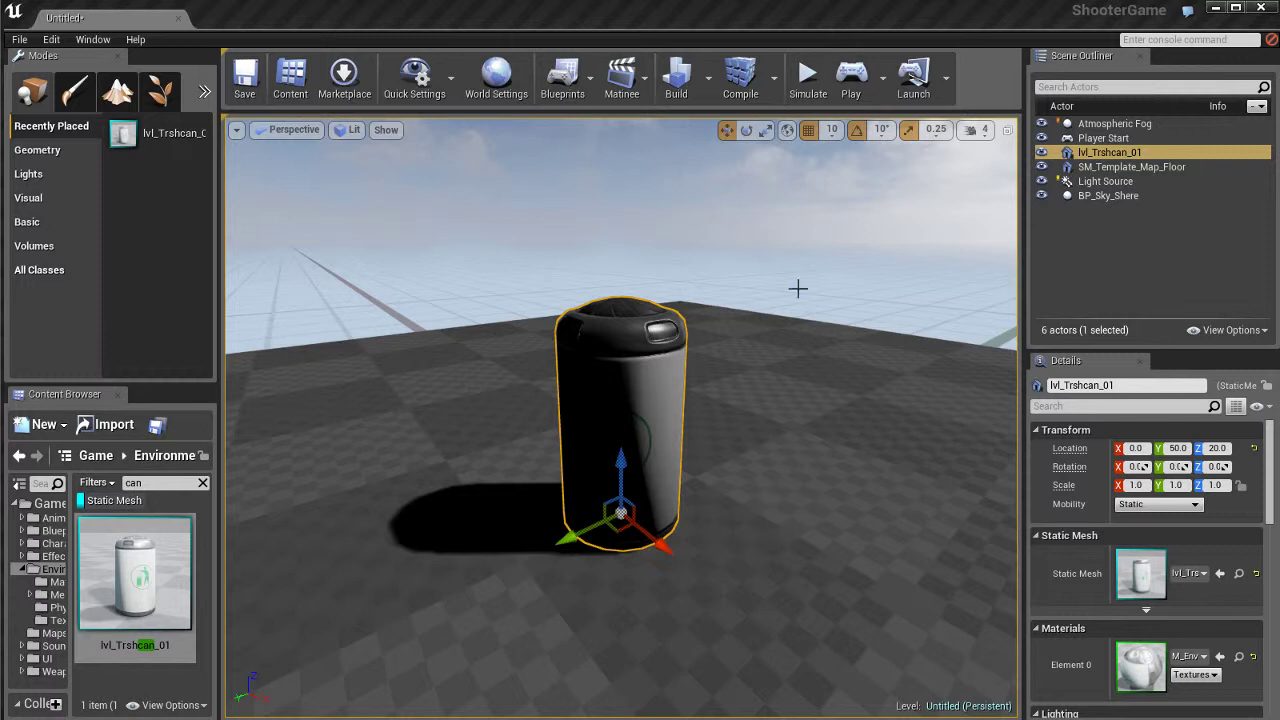
Toggle the transform gizmo between world and local space, ending on world axes.
{"action": "left_click", "coordinate": [788, 133]}
{"action": "left_click", "coordinate": [788, 133]}
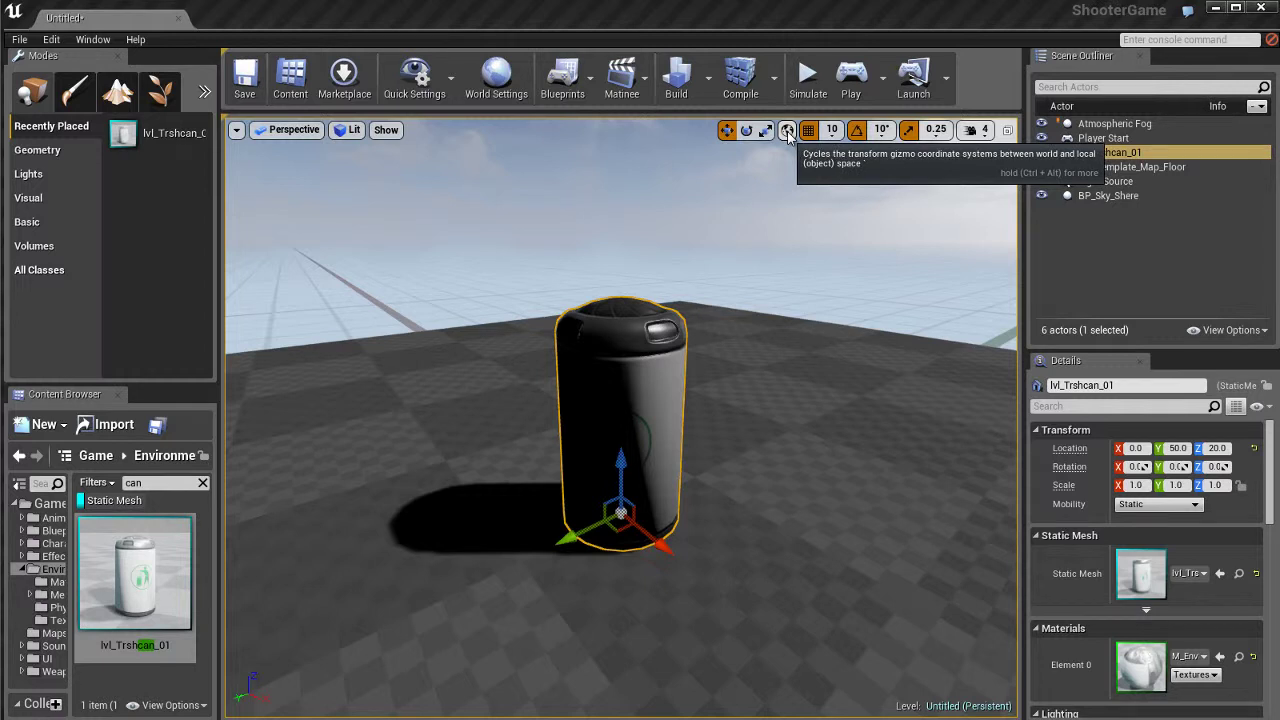
{"action": "left_click", "coordinate": [788, 132]}
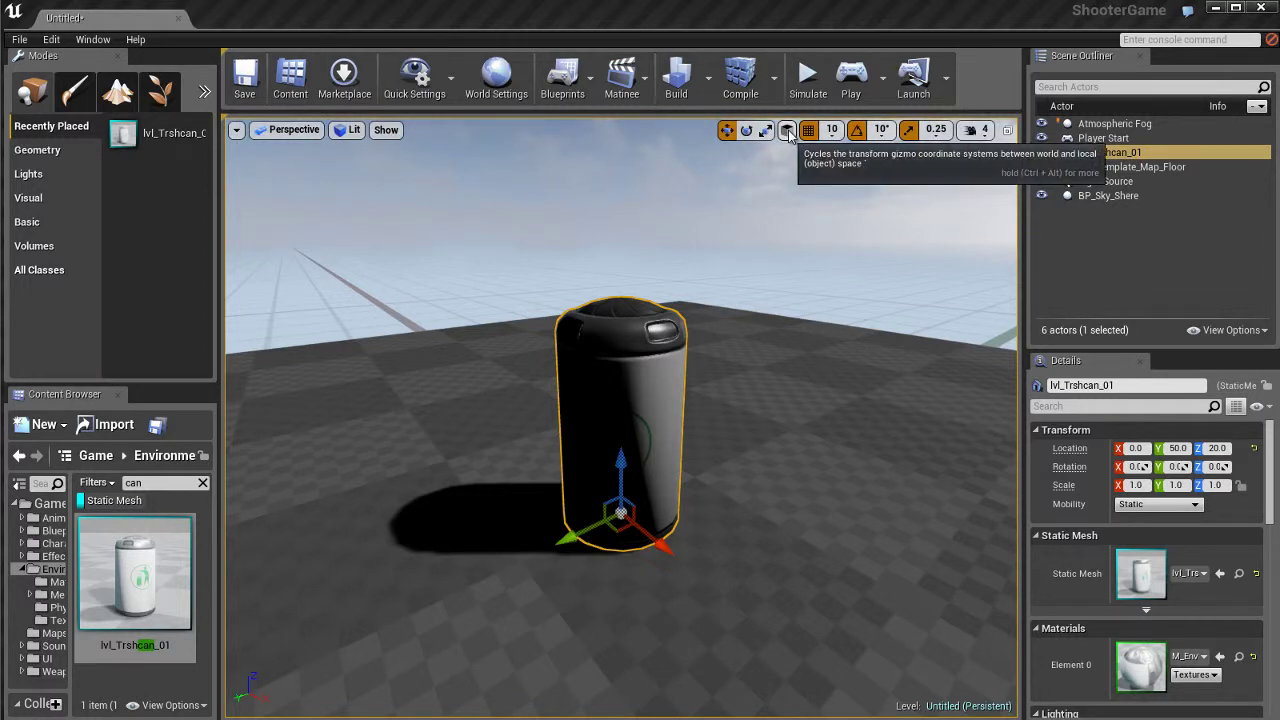
{"action": "left_click", "coordinate": [788, 133]}
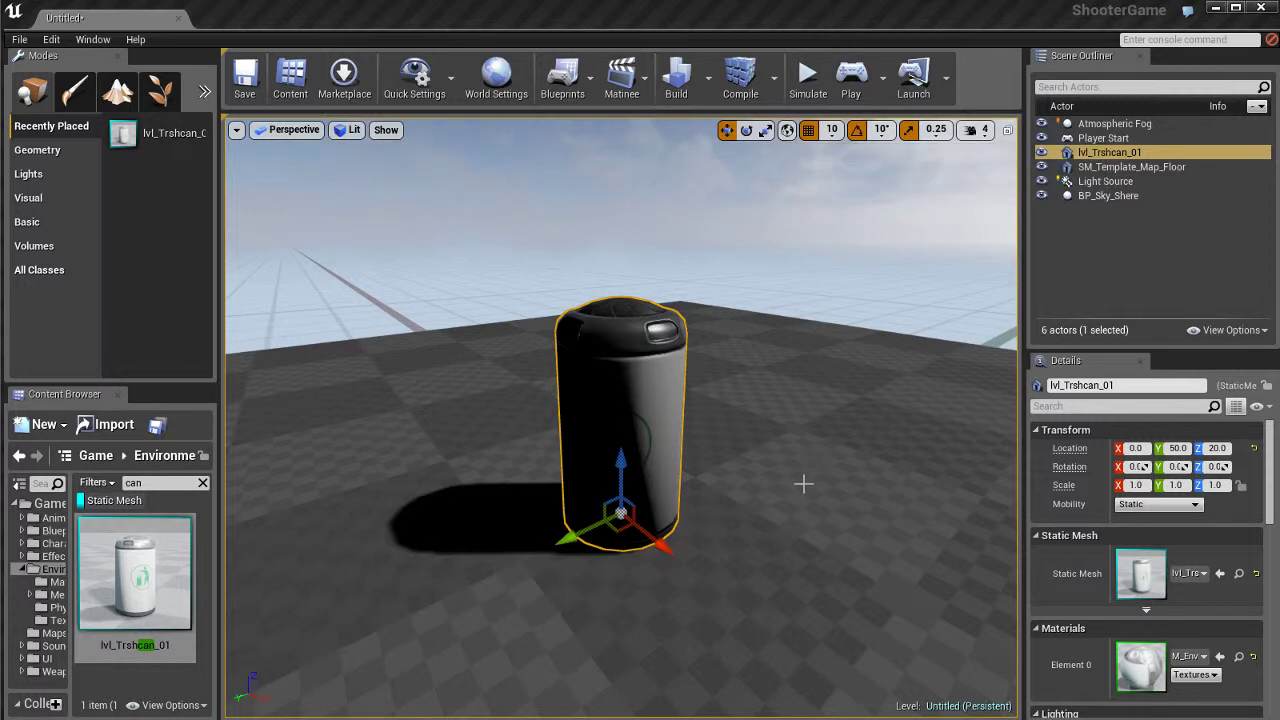
Tilt the trash can about 39 degrees, then try lifting it along world Z and undo.
{"action": "left_click_drag", "start_coordinate": [803, 484], "coordinate": [714, 397], "text": "alt"}
{"action": "key", "text": "e"}
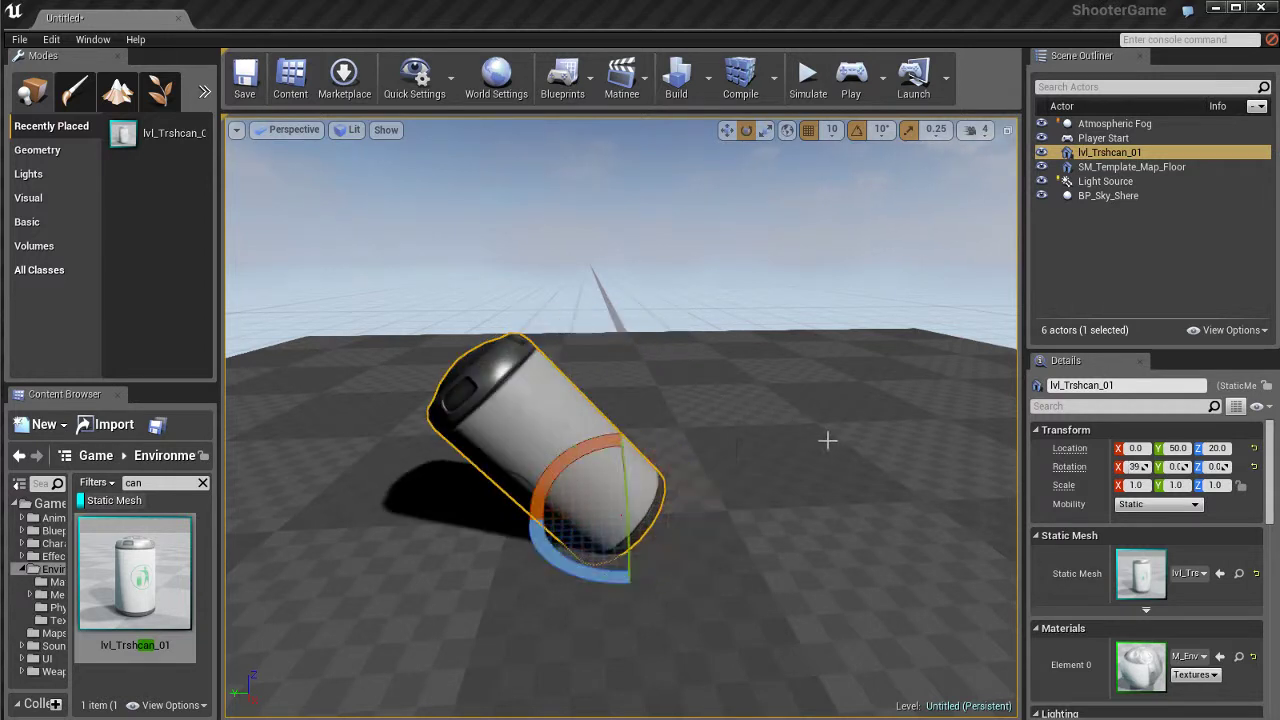
{"action": "left_click_drag", "start_coordinate": [827, 440], "coordinate": [817, 434], "text": "alt"}
{"action": "key", "text": "w"}
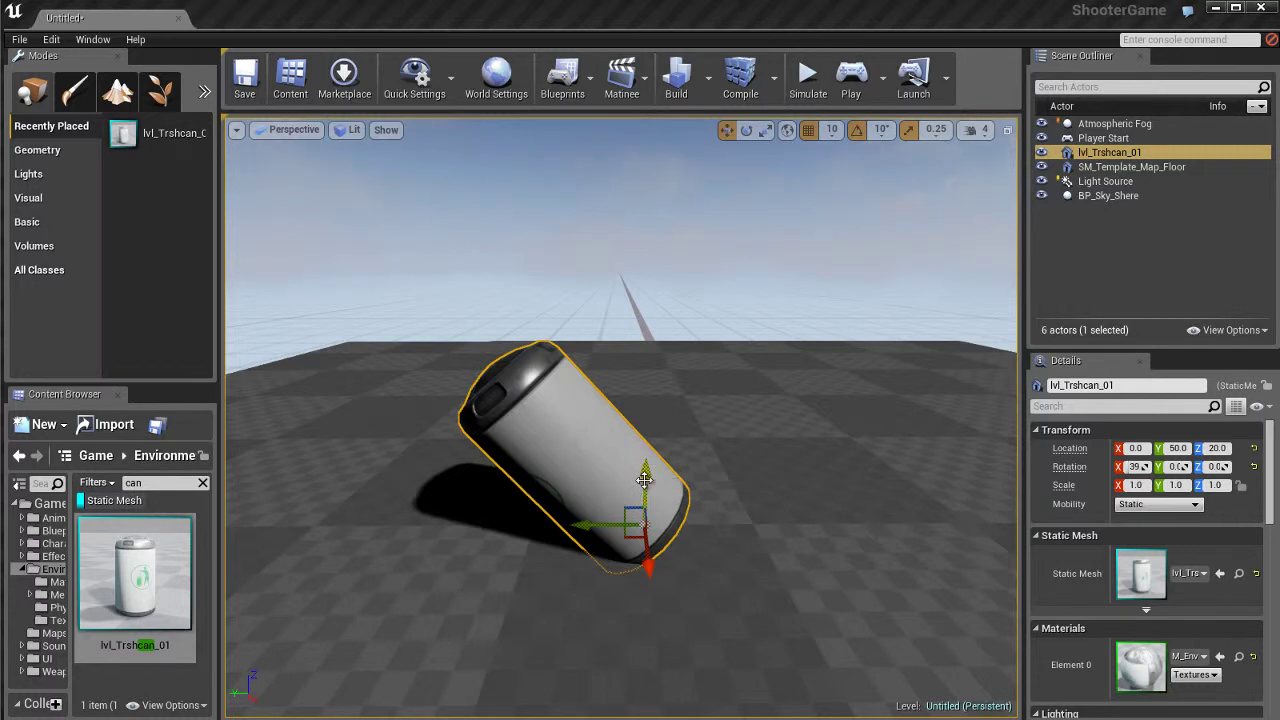
{"action": "left_click_drag", "start_coordinate": [734, 475], "coordinate": [786, 486], "text": "alt"}
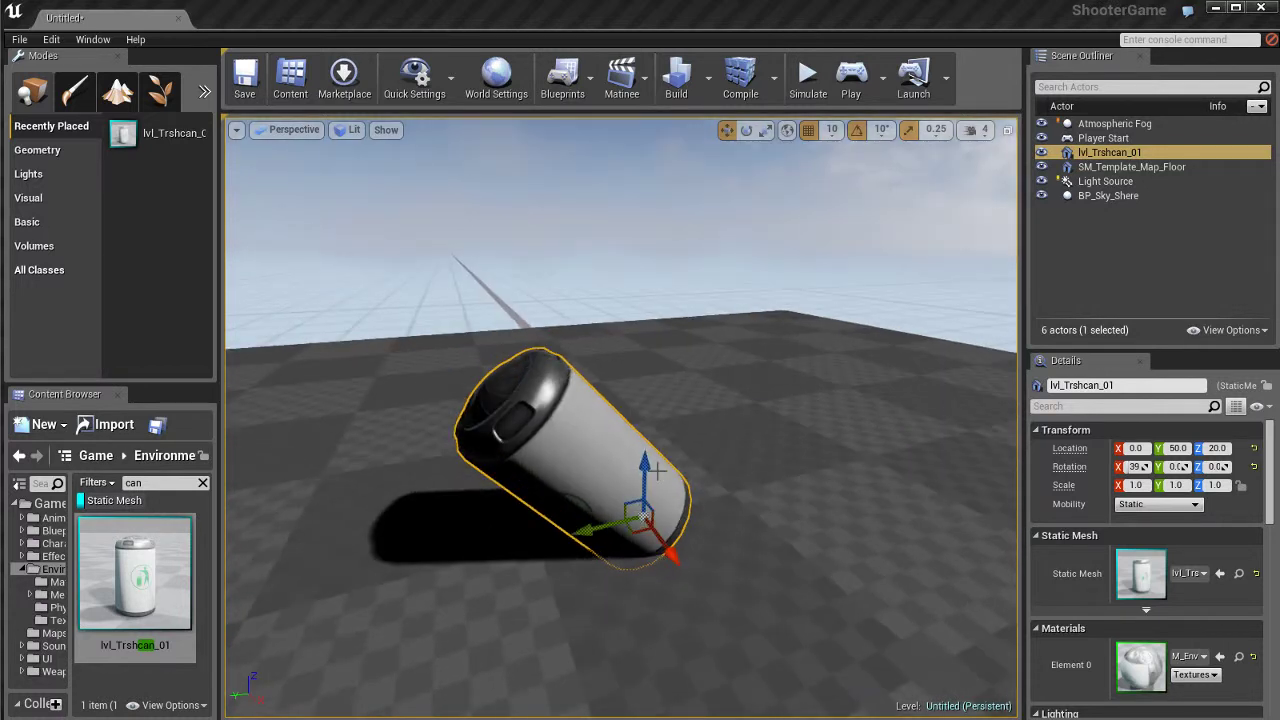
{"action": "left_click_drag", "start_coordinate": [648, 466], "coordinate": [650, 302]}
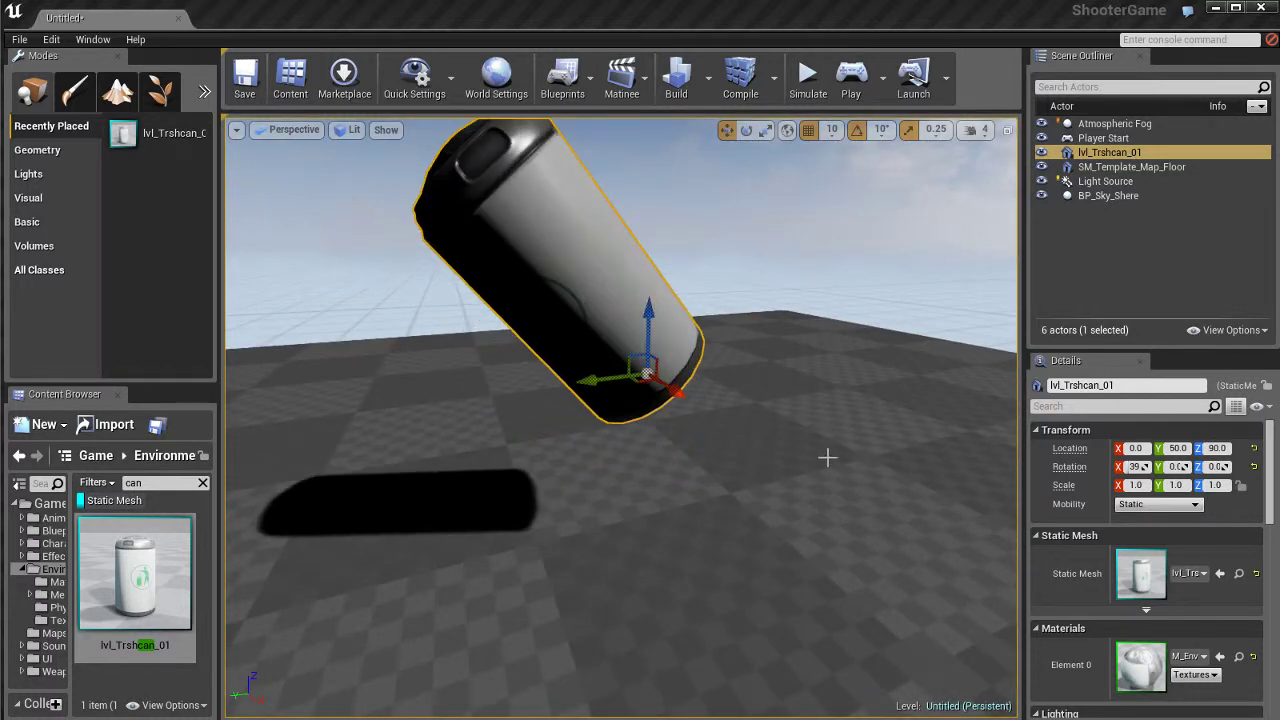
{"action": "key", "text": "ctrl+z"}
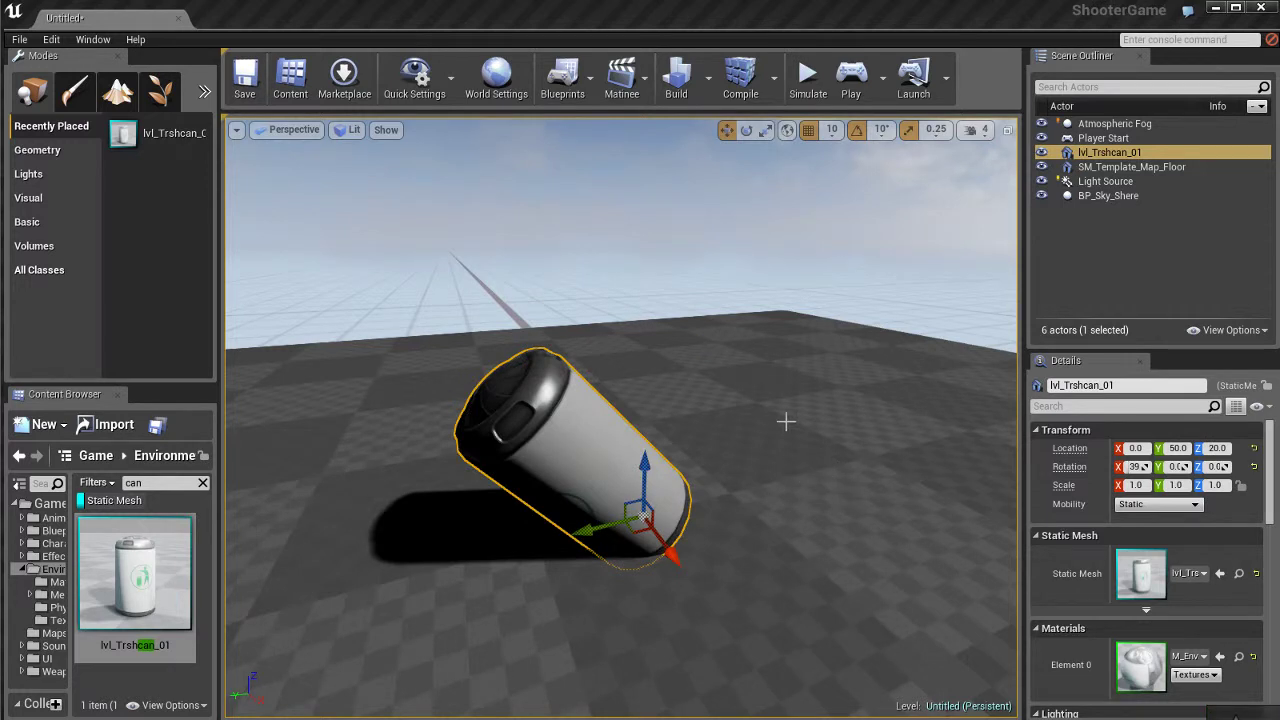
Move the can along its local axis, undo back to upright, and slide it to Y 60.
{"action": "left_click", "coordinate": [786, 132]}
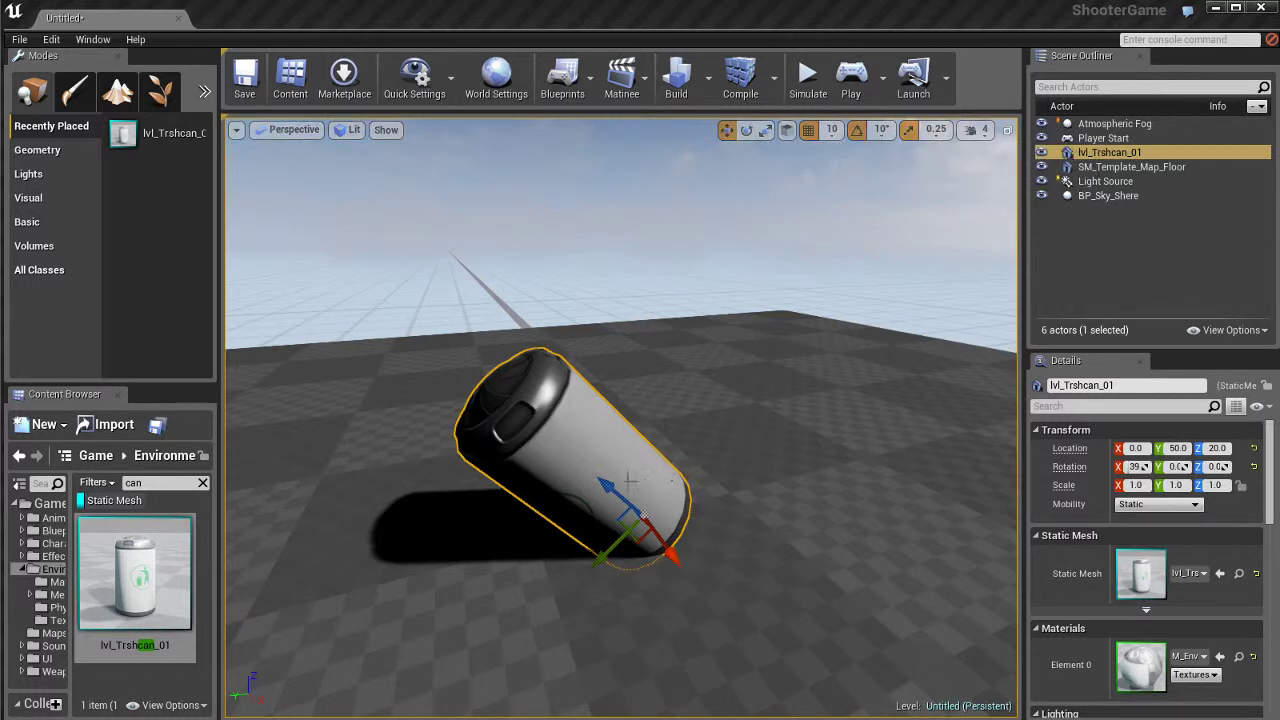
{"action": "left_click_drag", "start_coordinate": [605, 482], "coordinate": [765, 500]}
{"action": "key", "text": "ctrl+z"}
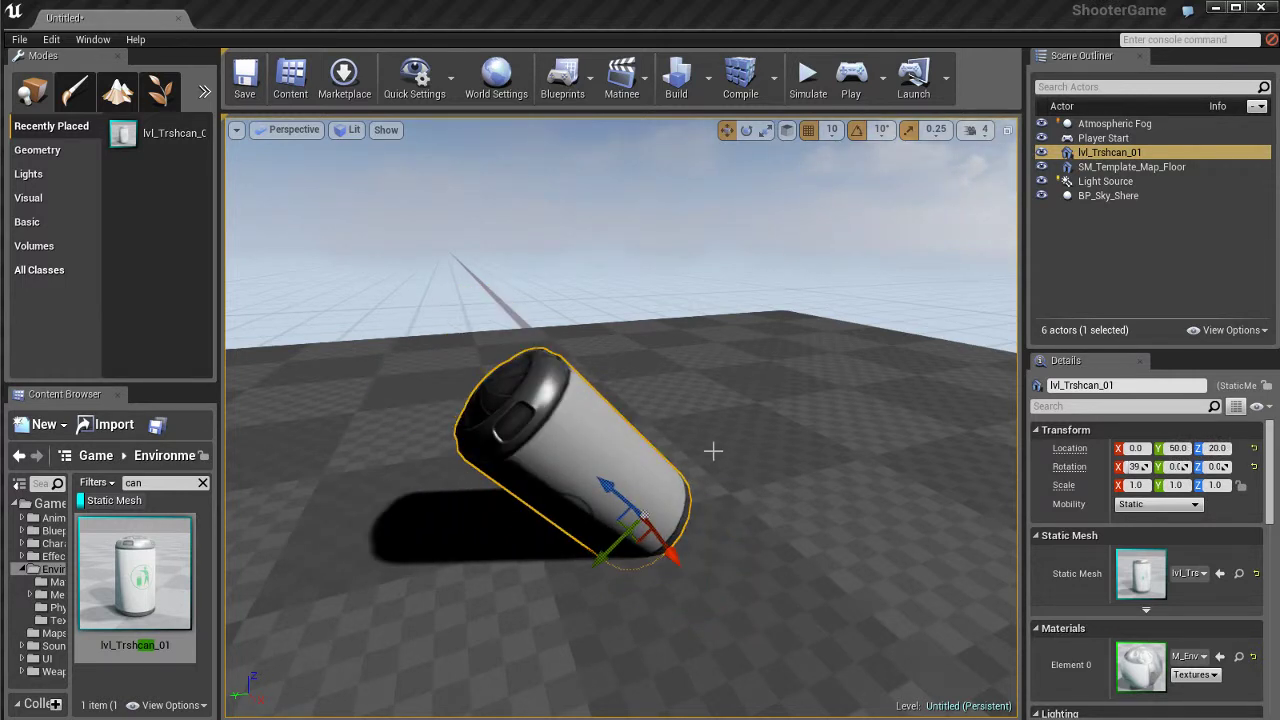
{"action": "key", "text": "ctrl+z"}
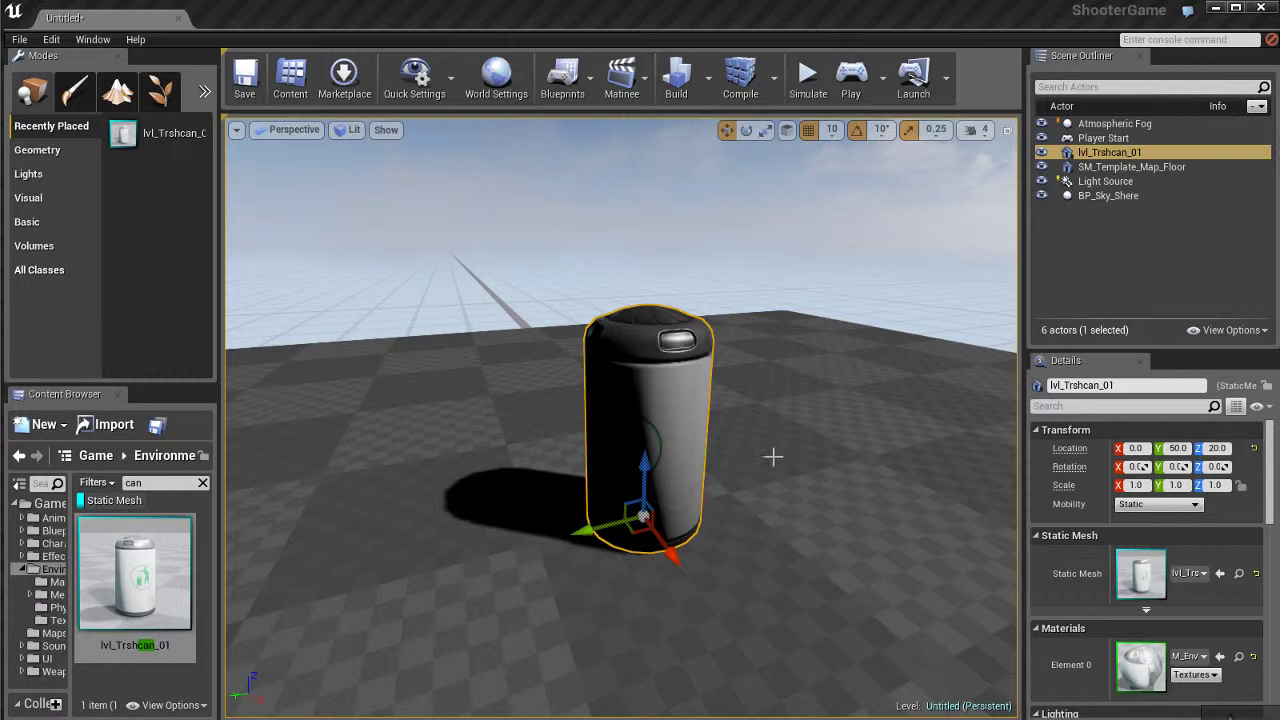
{"action": "key", "text": "Right"}
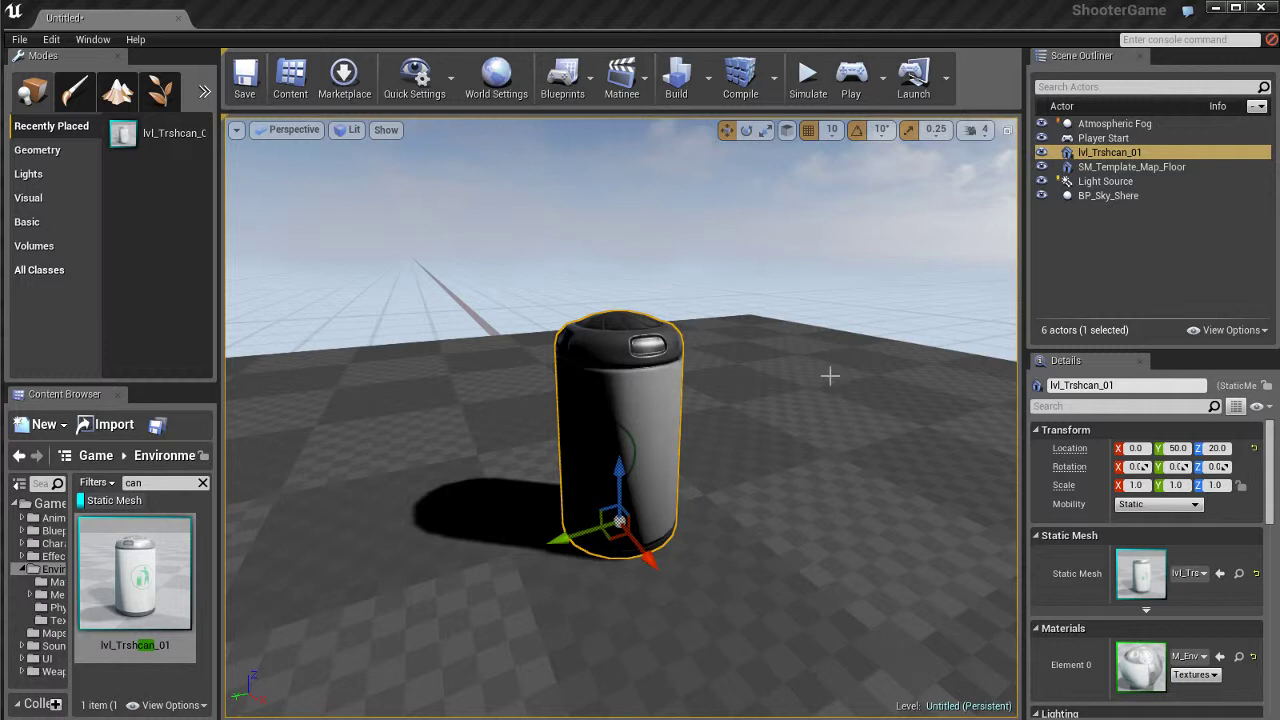
{"action": "mouse_move", "coordinate": [555, 540]}
{"action": "left_mouse_down"}
{"action": "mouse_move", "coordinate": [414, 563]}
{"action": "mouse_move", "coordinate": [634, 543]}
{"action": "mouse_move", "coordinate": [508, 558]}
{"action": "mouse_move", "coordinate": [551, 546]}
{"action": "left_mouse_up"}
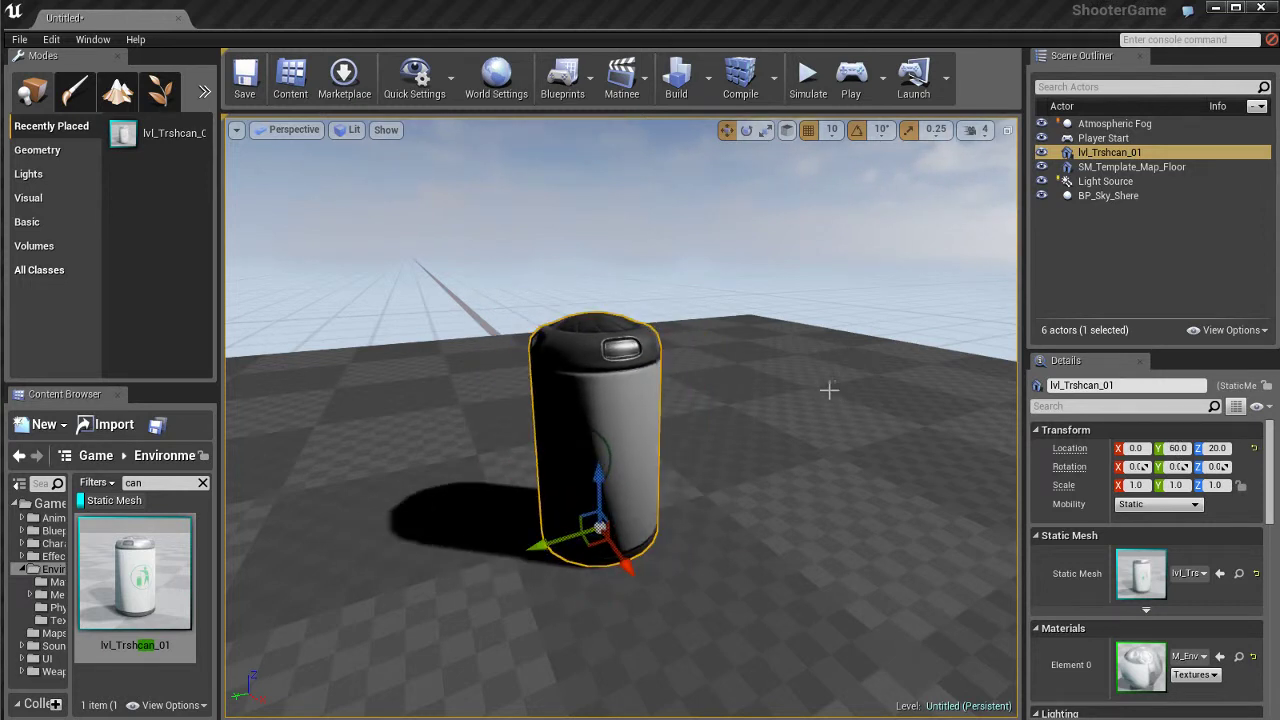
Compare sliding the trash can along Y with position grid snapping off and on.
{"action": "left_click", "coordinate": [807, 135]}
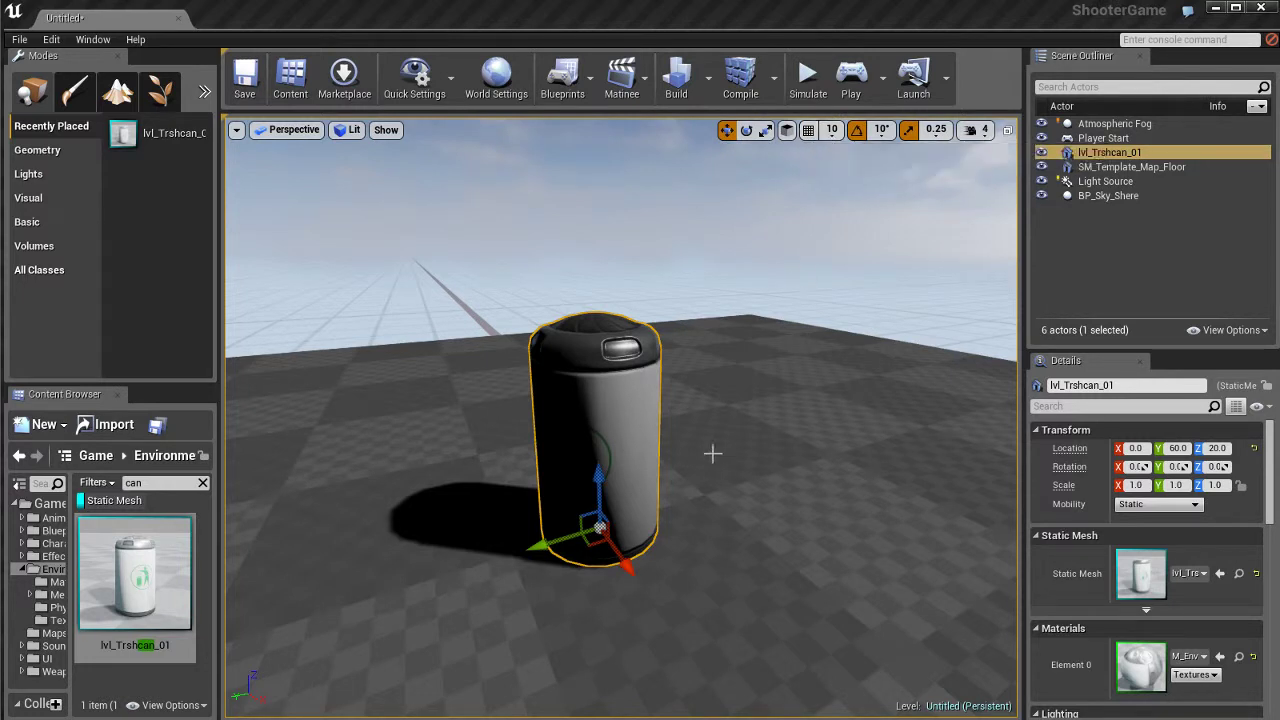
{"action": "mouse_move", "coordinate": [553, 541]}
{"action": "left_mouse_down"}
{"action": "mouse_move", "coordinate": [471, 556]}
{"action": "mouse_move", "coordinate": [569, 546]}
{"action": "mouse_move", "coordinate": [662, 515]}
{"action": "mouse_move", "coordinate": [549, 546]}
{"action": "left_mouse_up"}
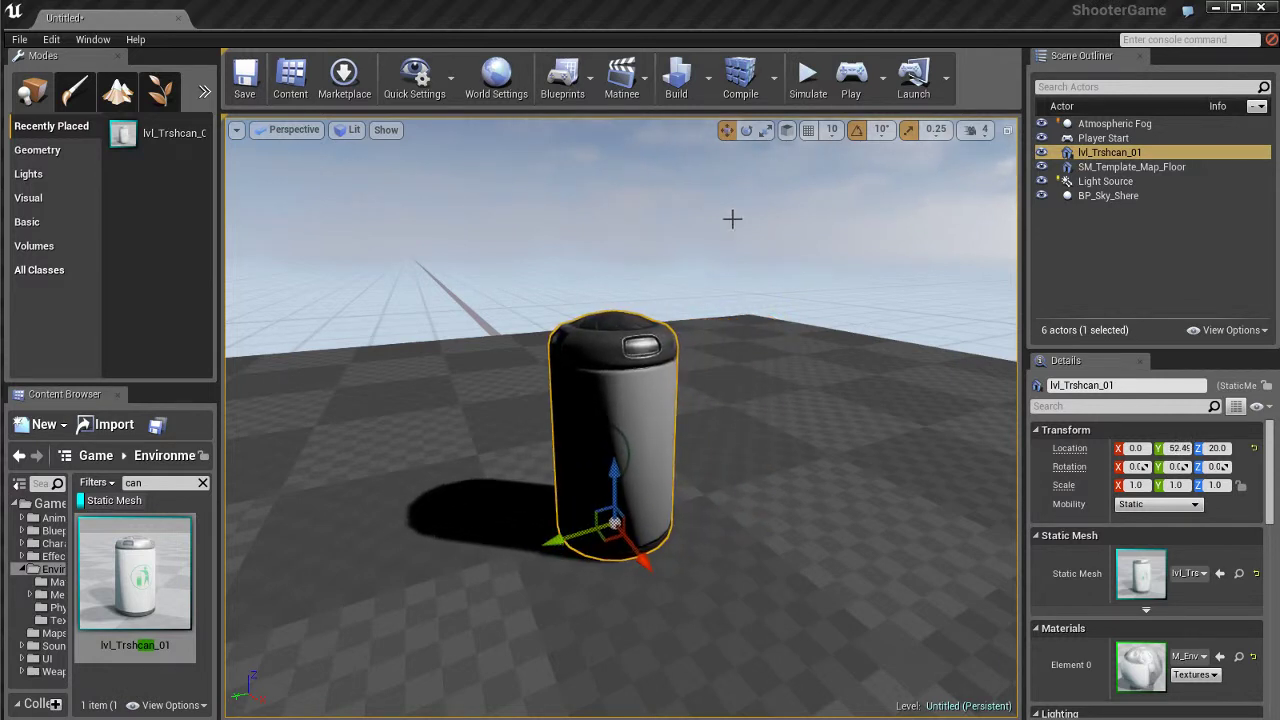
{"action": "left_click", "coordinate": [808, 131]}
{"action": "mouse_move", "coordinate": [570, 545]}
{"action": "left_mouse_down"}
{"action": "mouse_move", "coordinate": [391, 557]}
{"action": "mouse_move", "coordinate": [594, 540]}
{"action": "mouse_move", "coordinate": [583, 534]}
{"action": "left_mouse_up"}
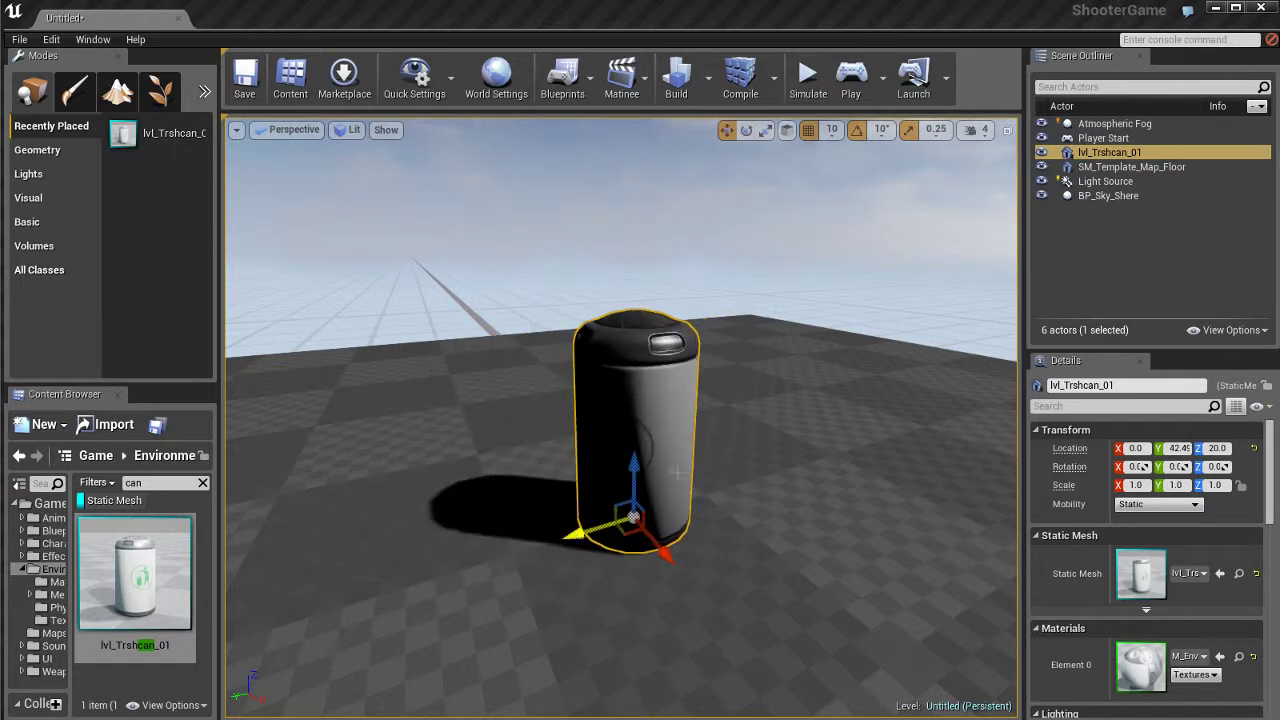
Move the can in 50-unit snap steps, then freely, and restore grid snap size 10.
{"action": "left_click", "coordinate": [833, 132]}
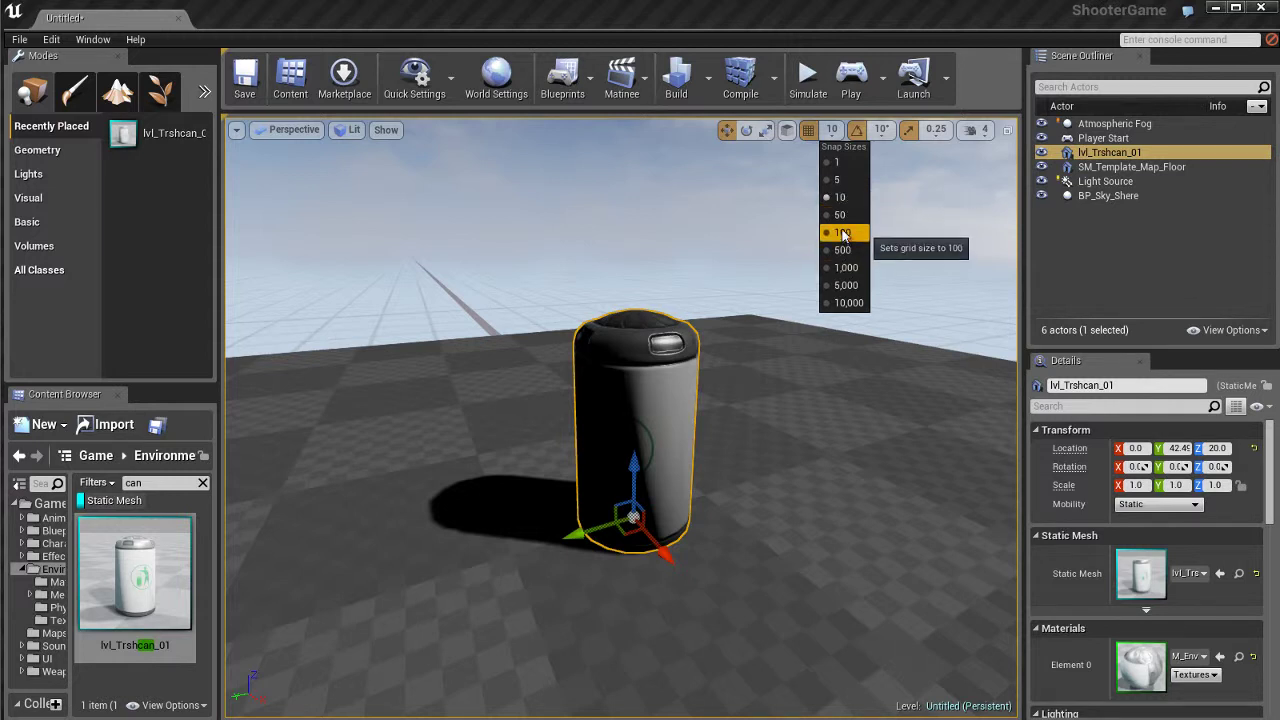
{"action": "left_click", "coordinate": [840, 214]}
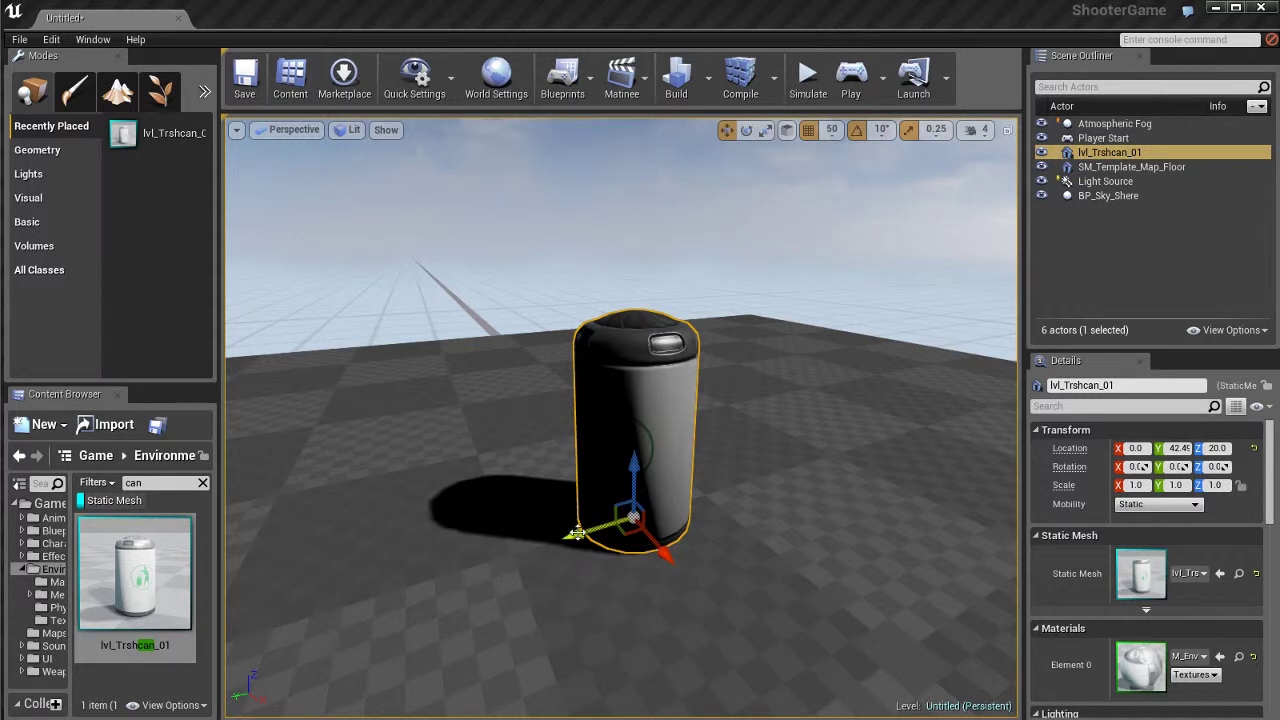
{"action": "left_click_drag", "start_coordinate": [530, 547], "coordinate": [575, 540]}
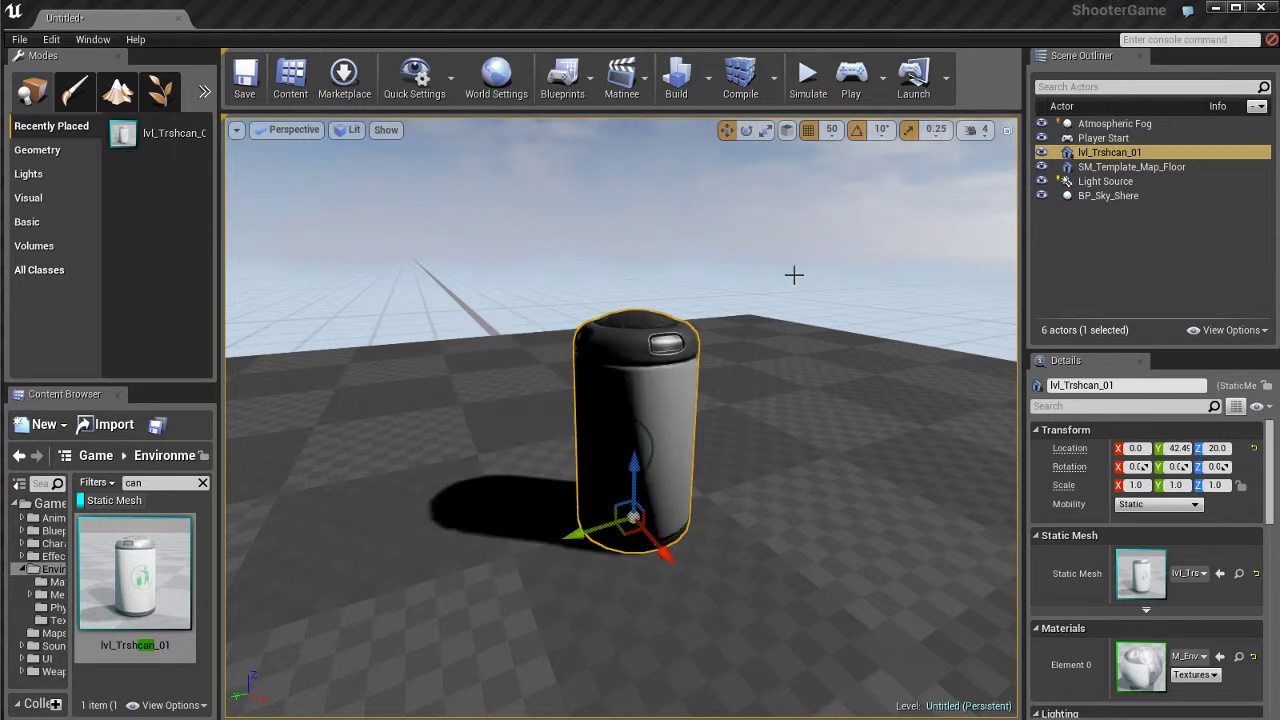
{"action": "left_click", "coordinate": [810, 133]}
{"action": "mouse_move", "coordinate": [573, 540]}
{"action": "left_mouse_down"}
{"action": "mouse_move", "coordinate": [560, 531]}
{"action": "mouse_move", "coordinate": [337, 571]}
{"action": "mouse_move", "coordinate": [582, 527]}
{"action": "mouse_move", "coordinate": [552, 535]}
{"action": "left_mouse_up"}
{"action": "left_click", "coordinate": [808, 131]}
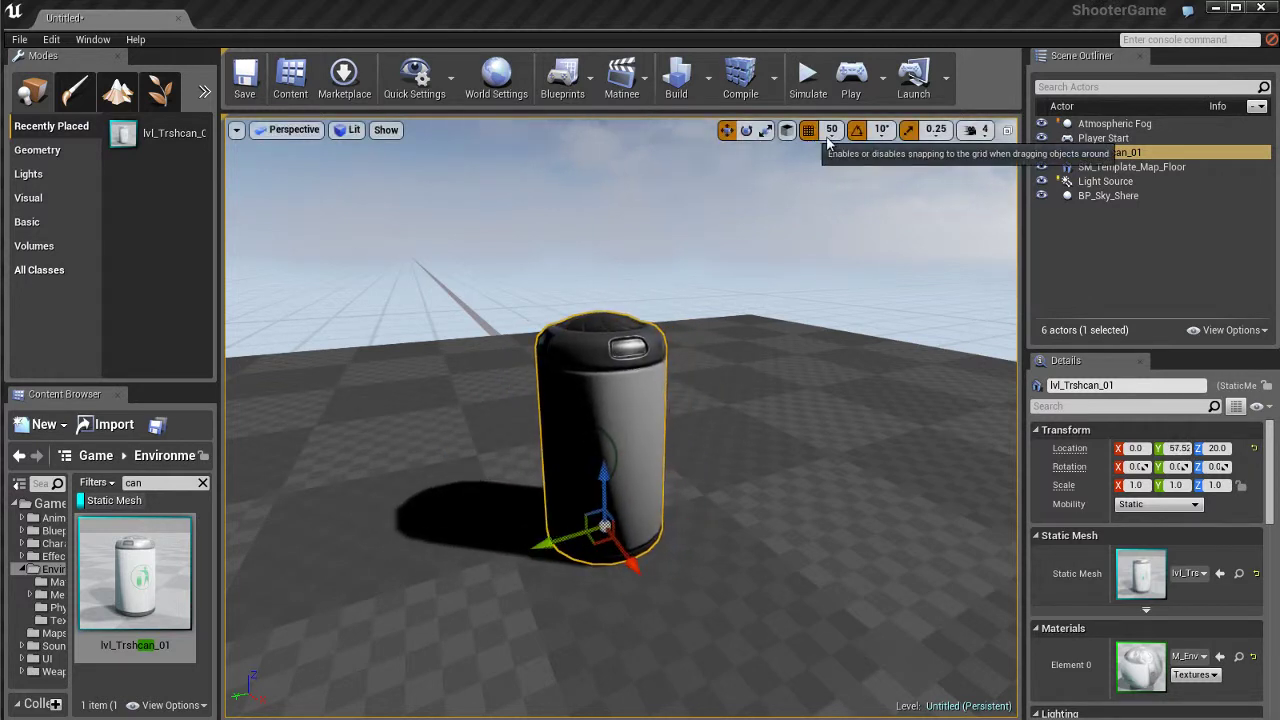
{"action": "left_click", "coordinate": [831, 130]}
{"action": "left_click", "coordinate": [840, 198]}
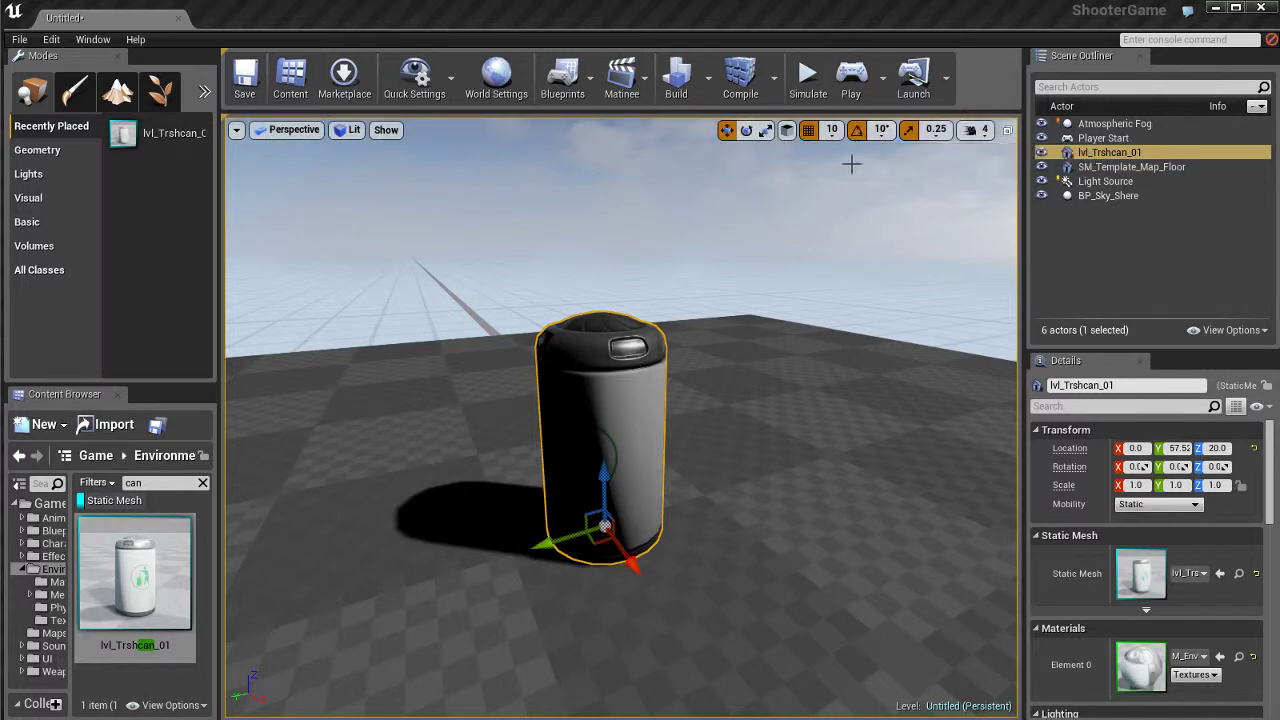
Tilt the trash can 30° about X, set rotation snap to 5°, and tilt to 20°.
{"action": "key", "text": "e"}
{"action": "mouse_move", "coordinate": [692, 421]}
{"action": "left_mouse_down"}
{"action": "mouse_move", "coordinate": [815, 421]}
{"action": "mouse_move", "coordinate": [610, 418]}
{"action": "mouse_move", "coordinate": [718, 420]}
{"action": "mouse_move", "coordinate": [675, 418]}
{"action": "left_mouse_up"}
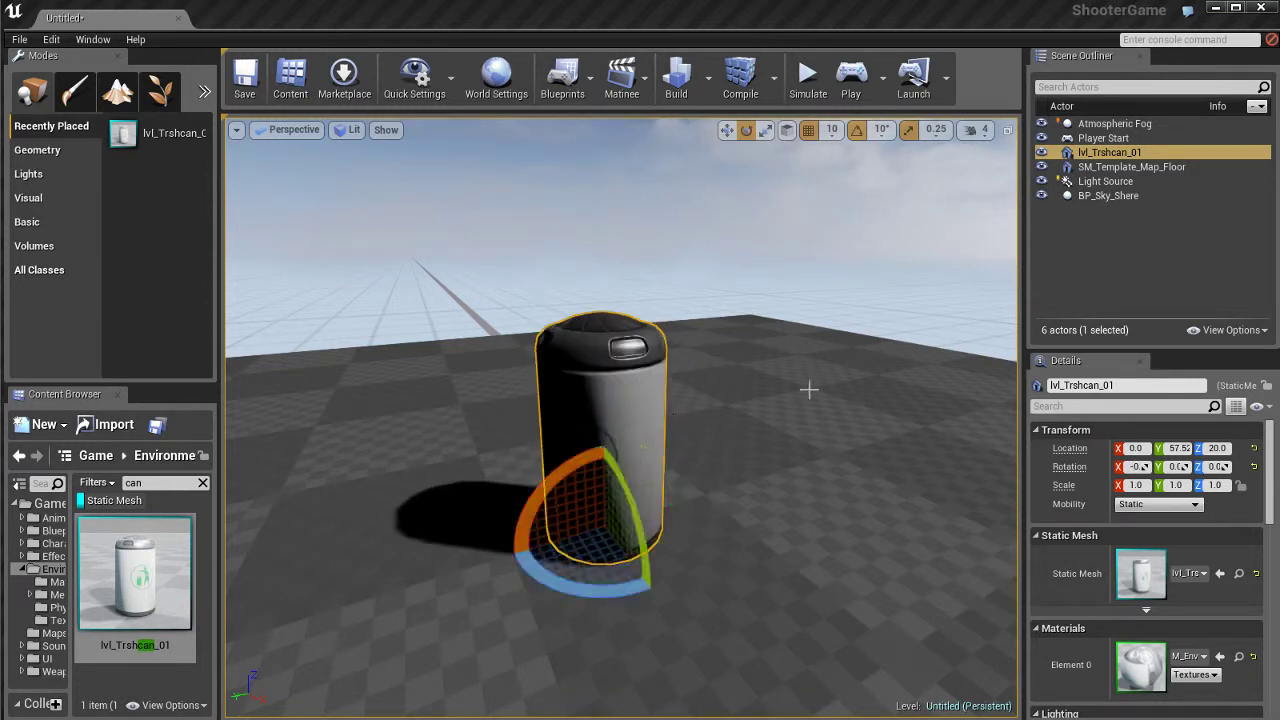
{"action": "left_click", "coordinate": [882, 130]}
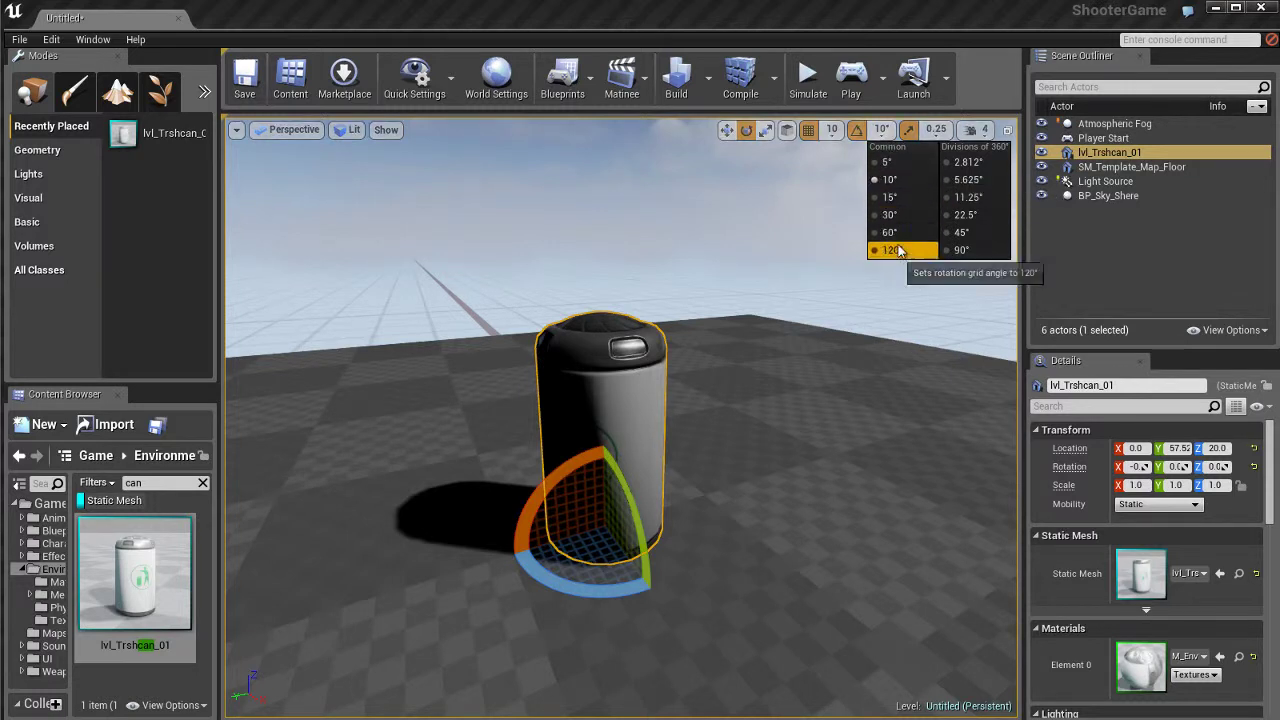
{"action": "left_click", "coordinate": [901, 163]}
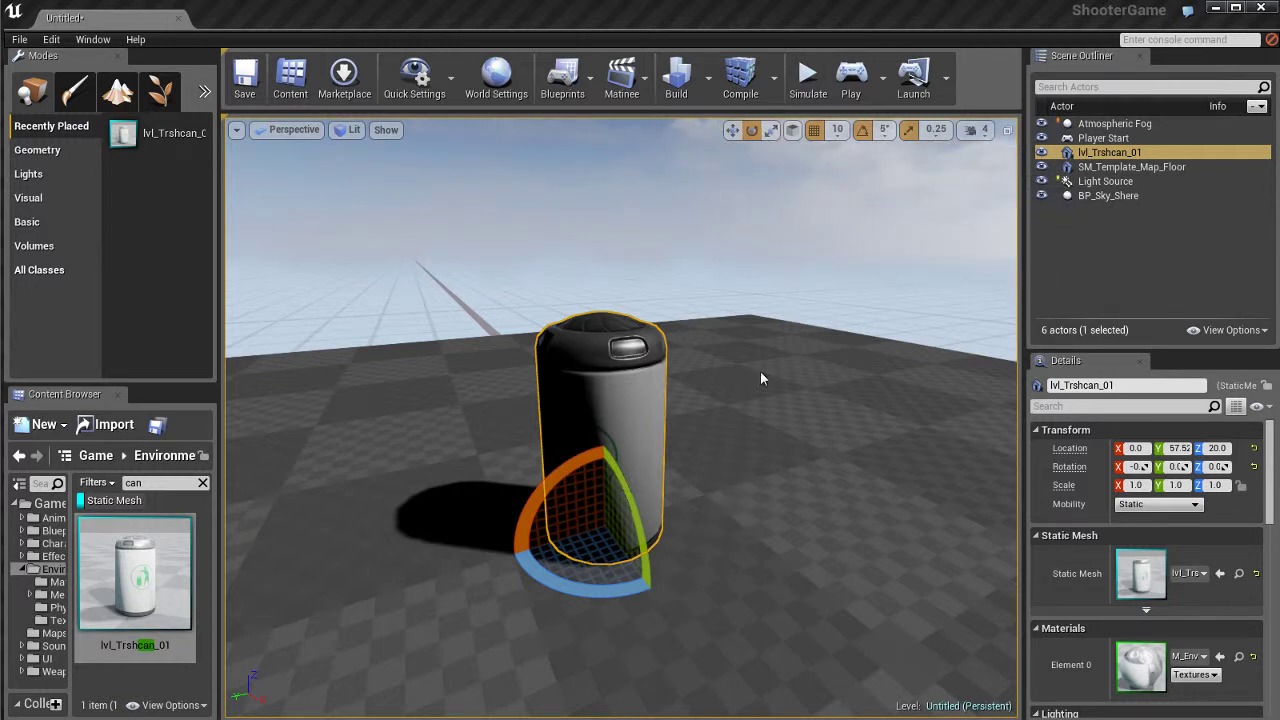
{"action": "left_click_drag", "start_coordinate": [760, 378], "coordinate": [789, 380]}
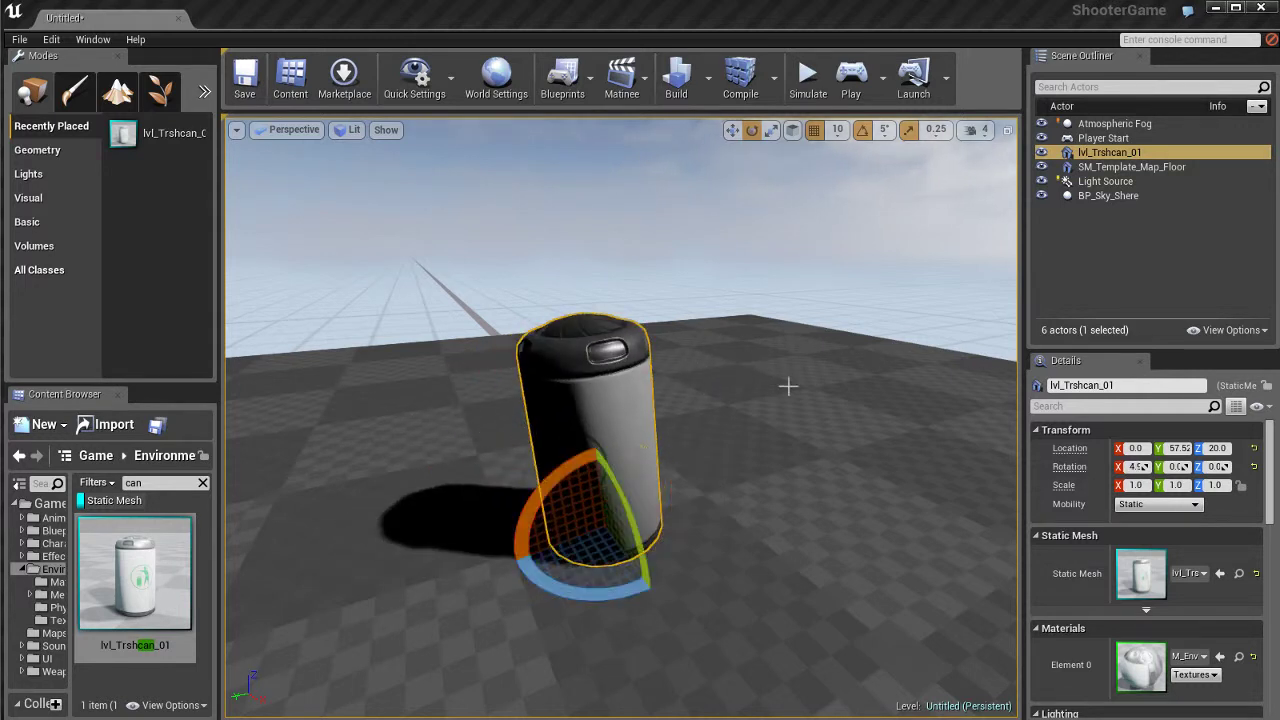
Tilt the can freely to about 32° without snapping, undo it, and re-enable rotation snap.
{"action": "left_click", "coordinate": [862, 130]}
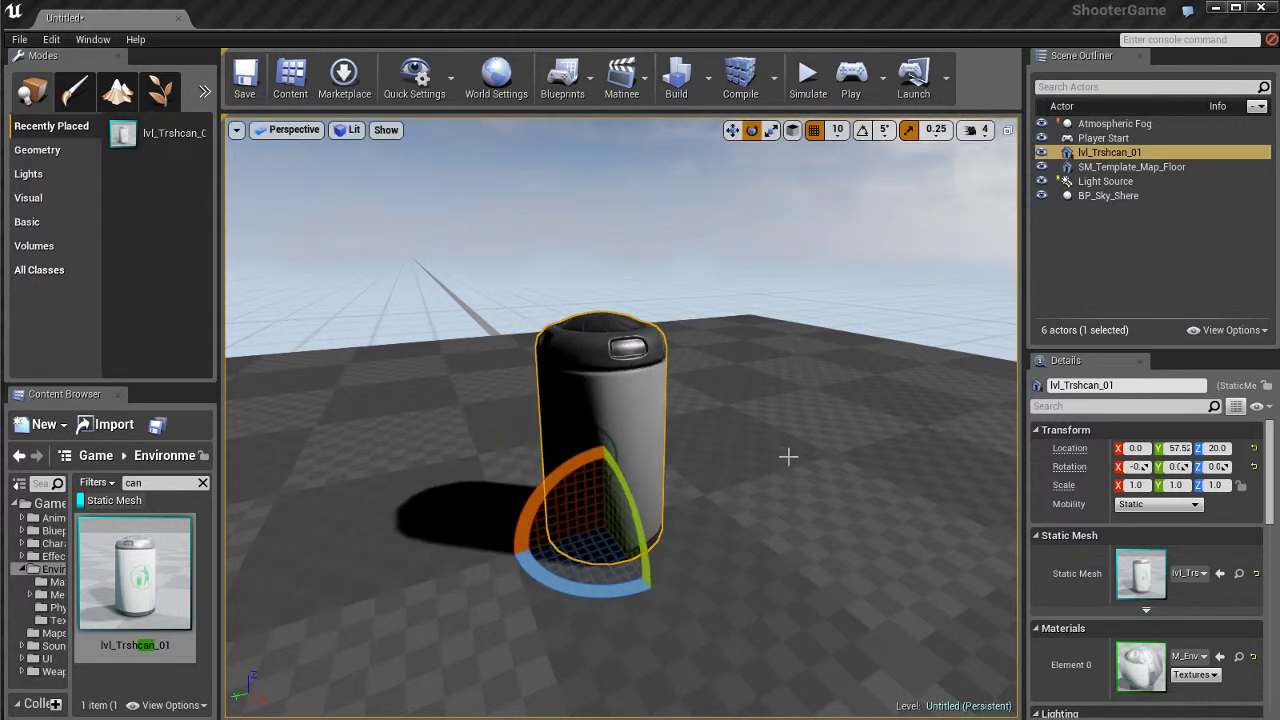
{"action": "left_click_drag", "start_coordinate": [749, 394], "coordinate": [620, 383]}
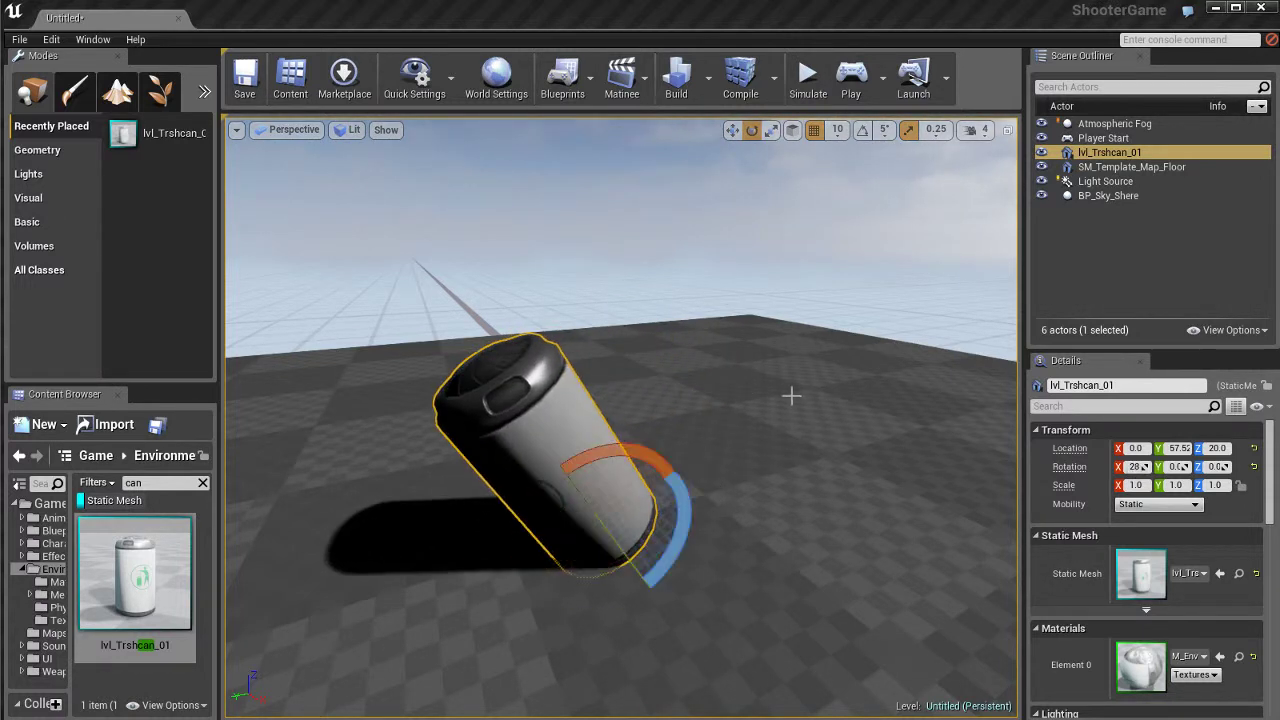
{"action": "key", "text": "ctrl+z"}
{"action": "left_click", "coordinate": [862, 131]}
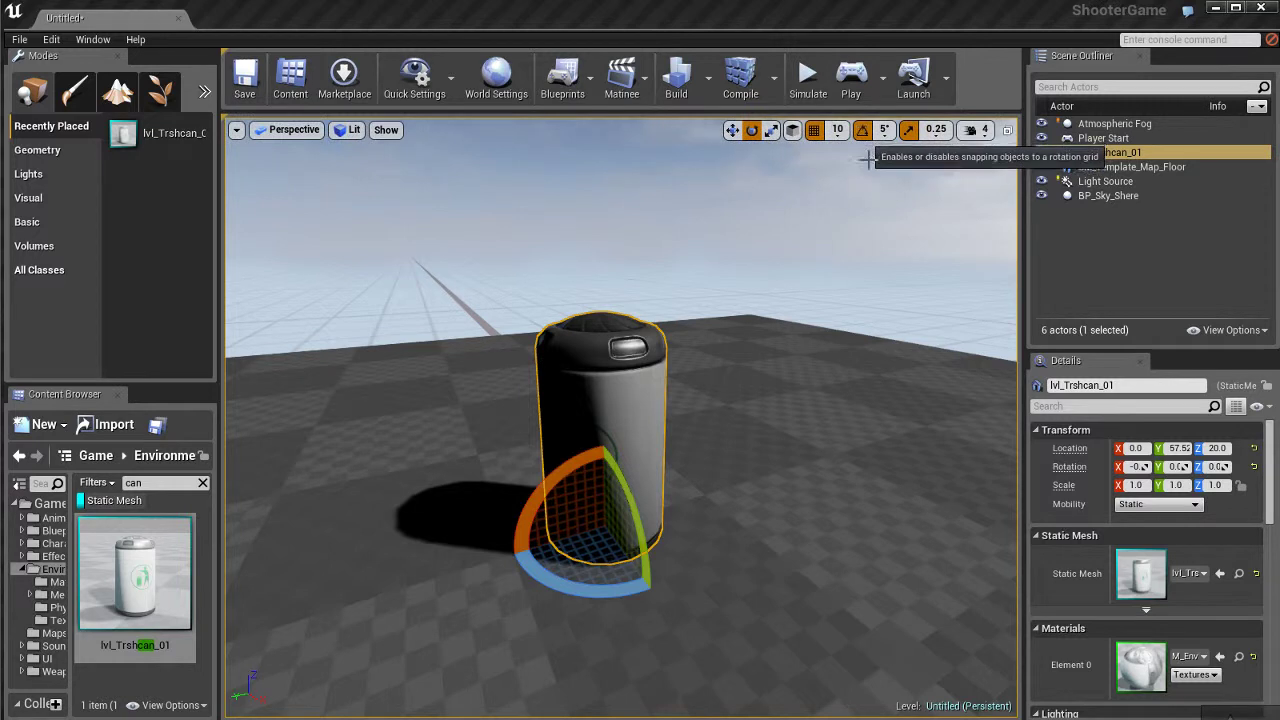
{"action": "key", "text": "r"}
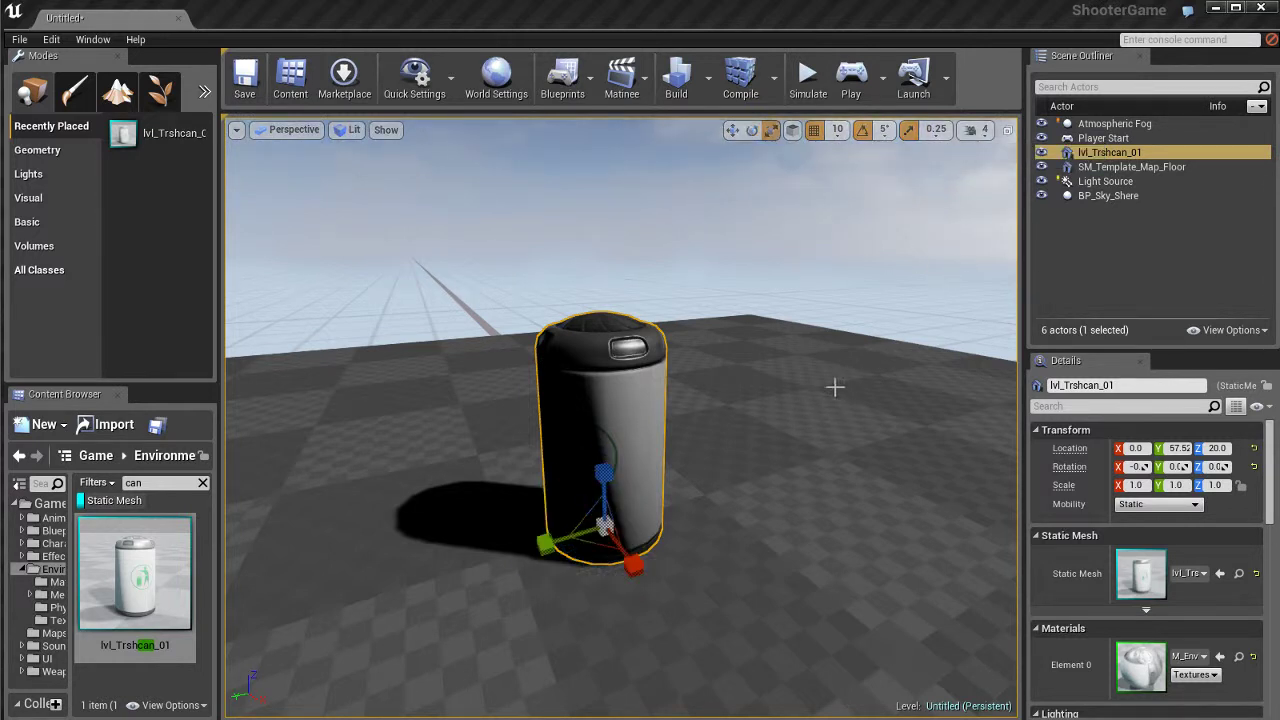
{"action": "left_click_drag", "start_coordinate": [605, 527], "coordinate": [793, 364]}
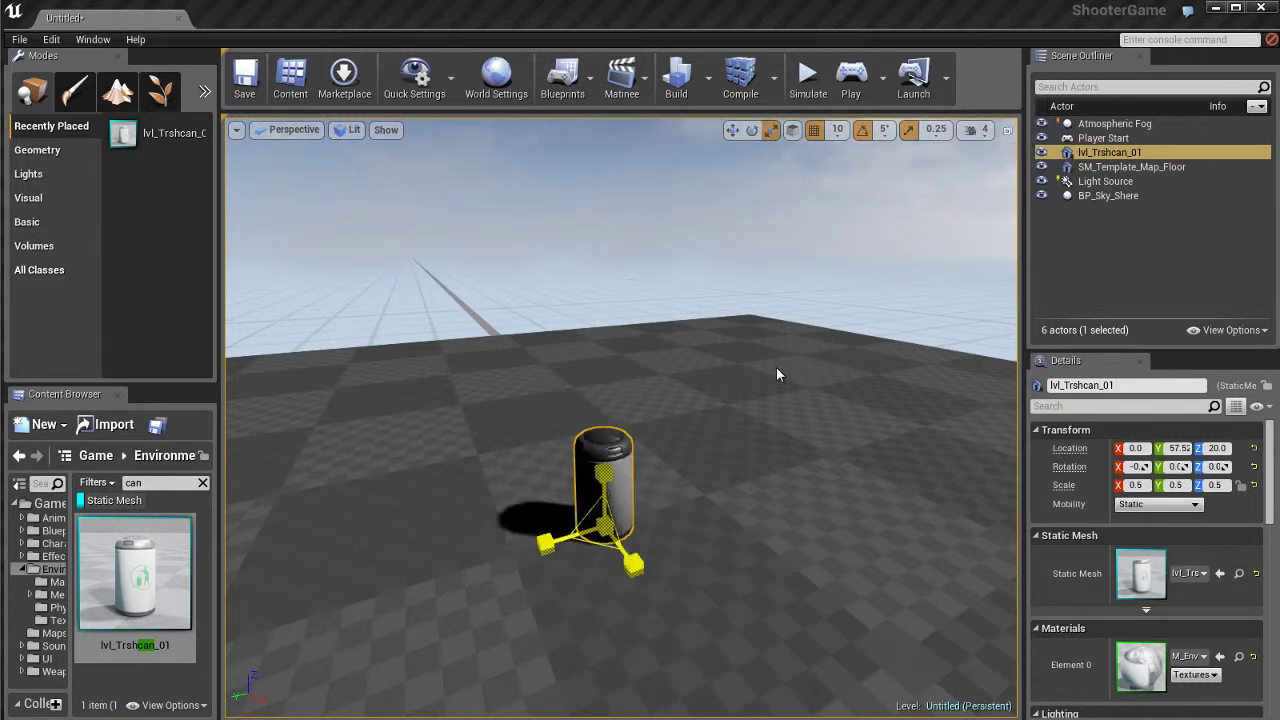
{"action": "key", "text": "ctrl+z"}
{"action": "key", "text": "ctrl+z"}
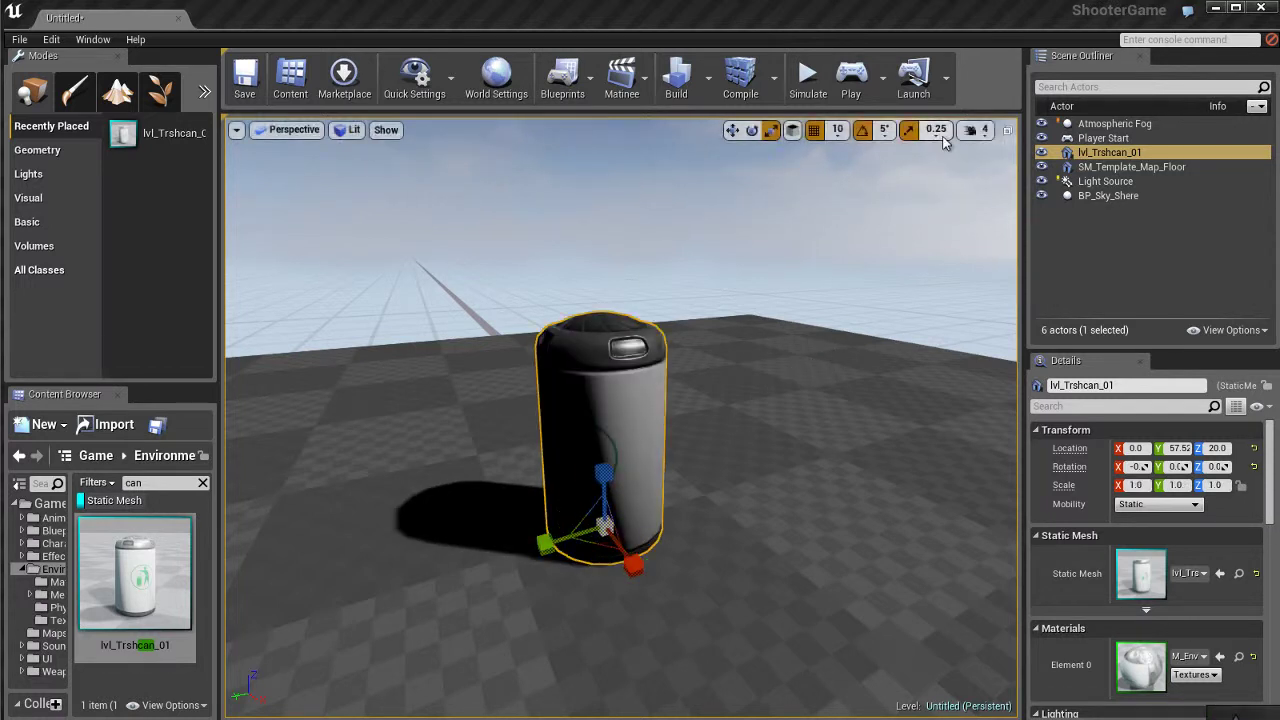
{"action": "left_click", "coordinate": [909, 131]}
{"action": "left_click_drag", "start_coordinate": [810, 385], "coordinate": [779, 392]}
{"action": "key", "text": "ctrl+z"}
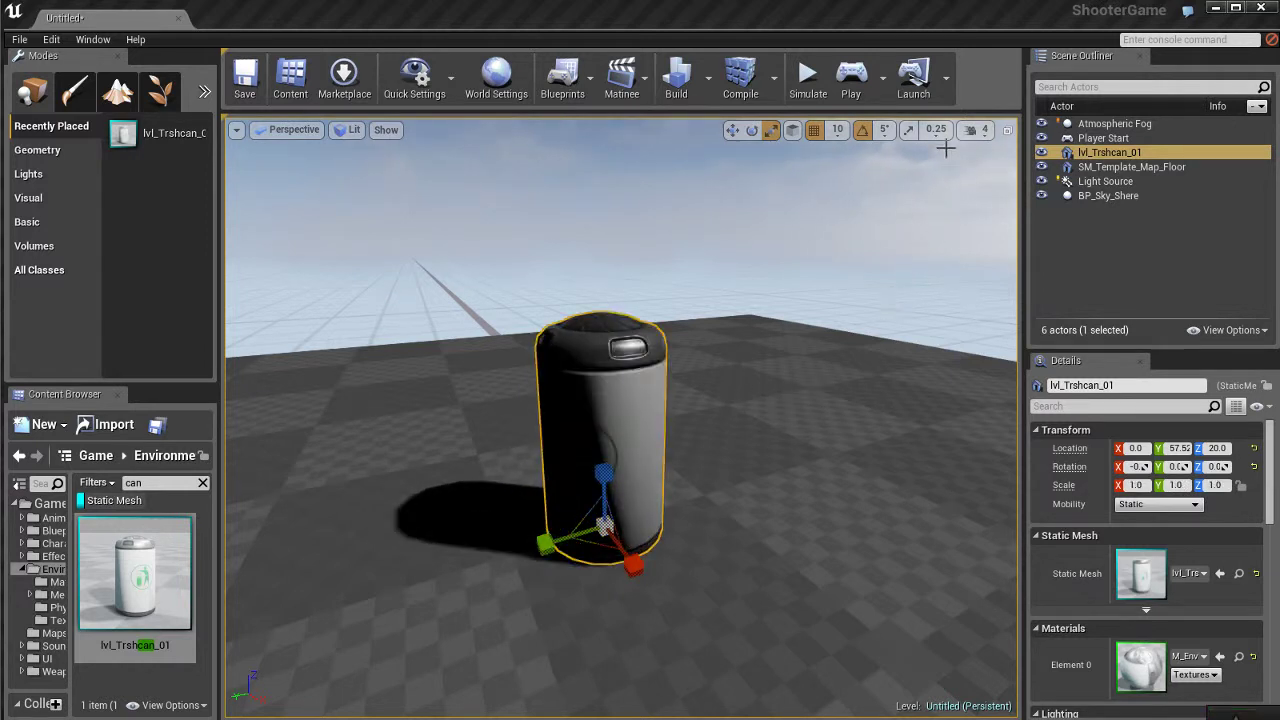
{"action": "left_click", "coordinate": [909, 131]}
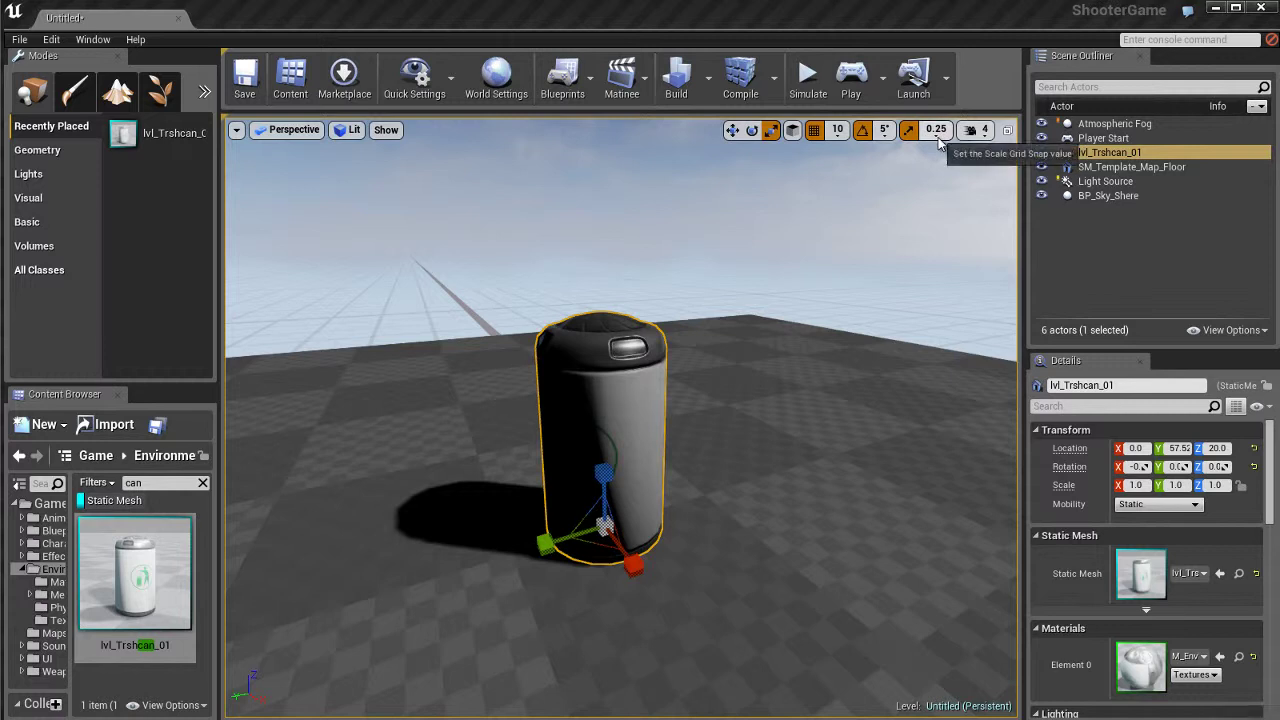
{"action": "left_click", "coordinate": [935, 131]}
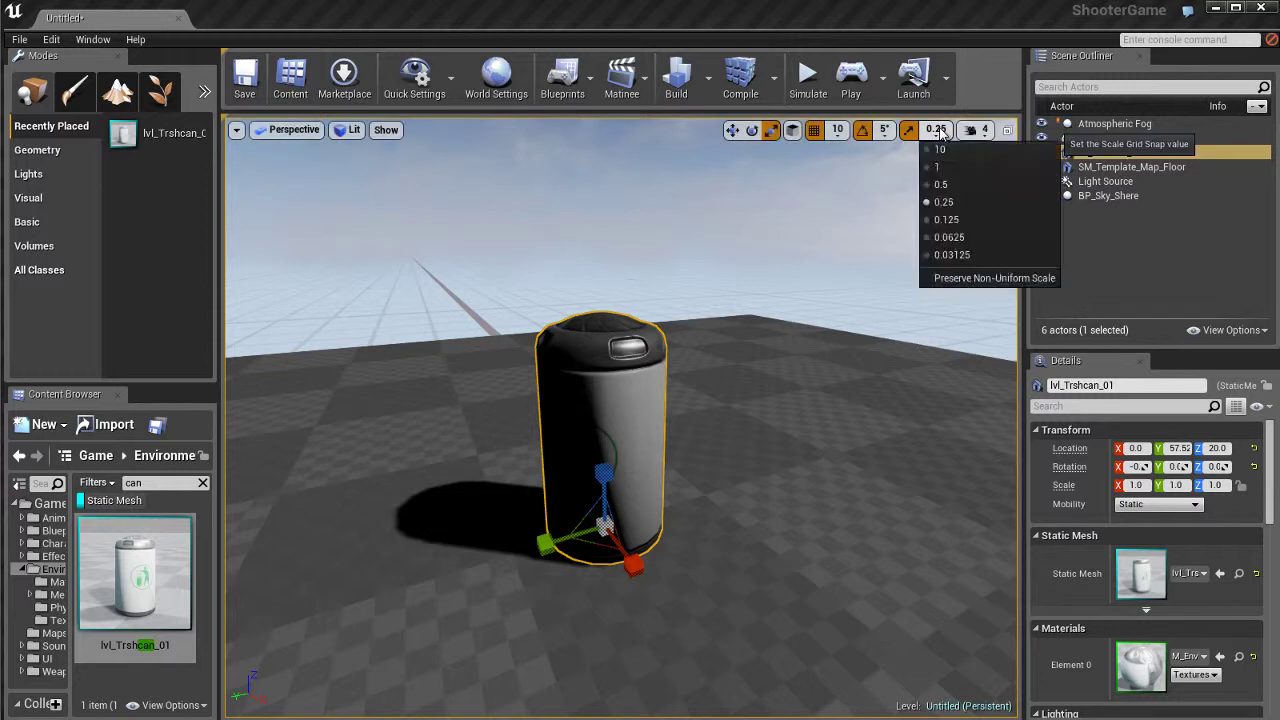
{"action": "left_click", "coordinate": [862, 314]}
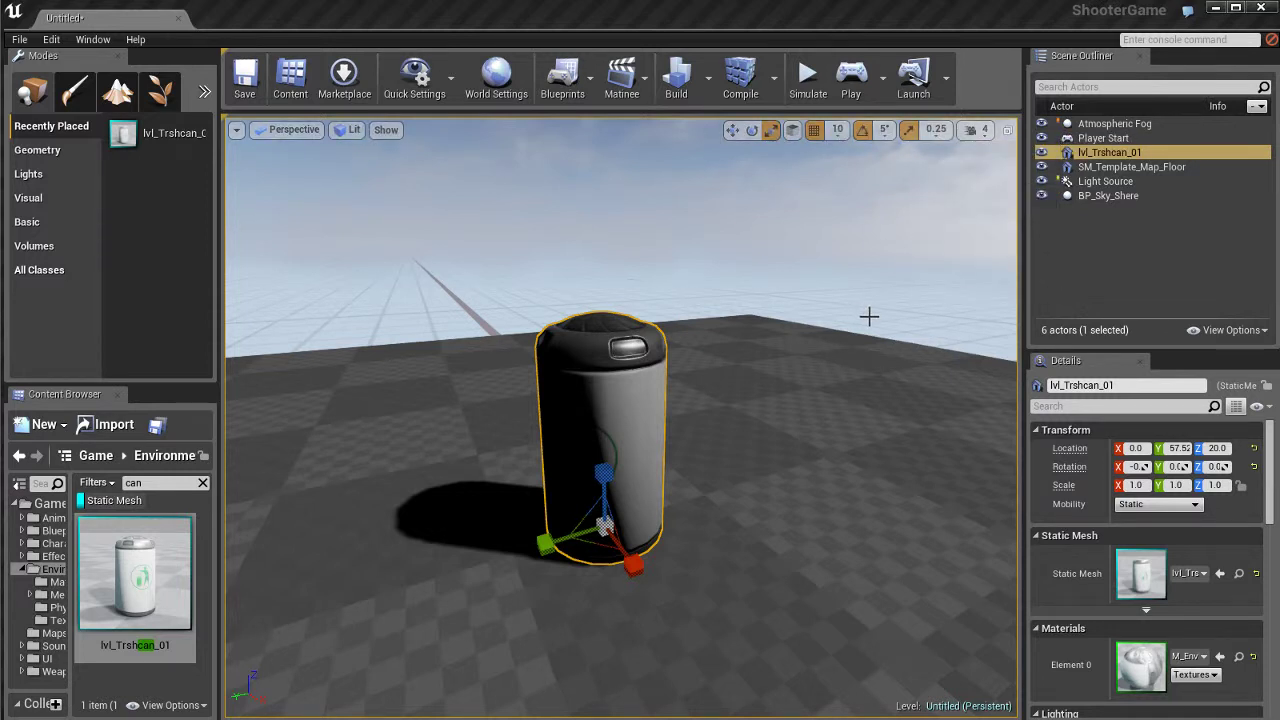
Open Editor Preferences at Level Editor > Viewports and expand Grid Snapping's advanced size lists.
{"action": "left_click", "coordinate": [51, 39]}
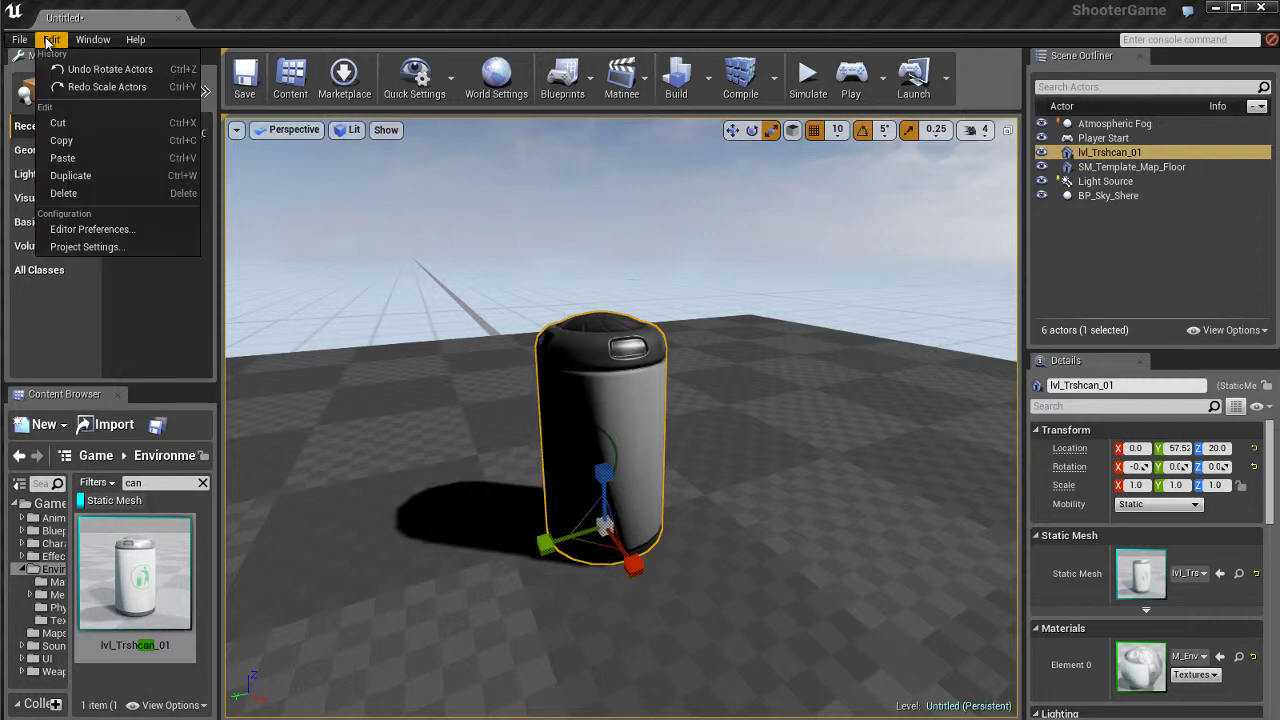
{"action": "left_click", "coordinate": [86, 229]}
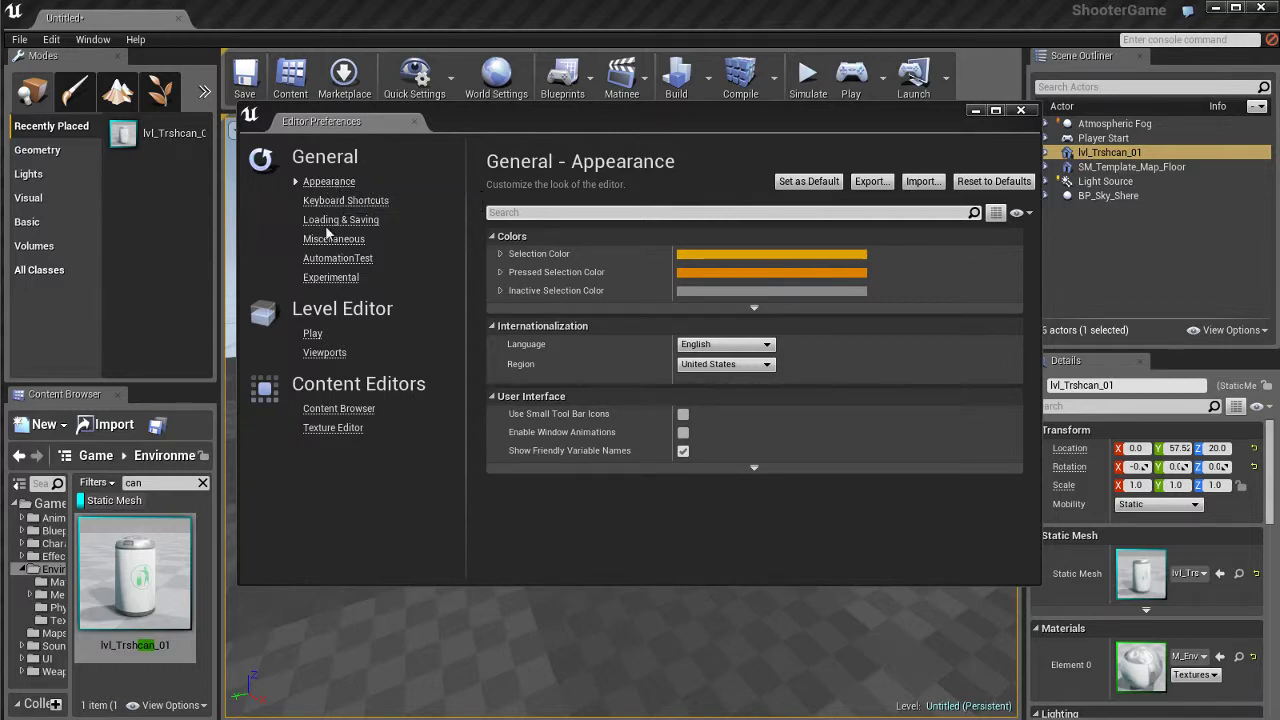
{"action": "left_click", "coordinate": [324, 353]}
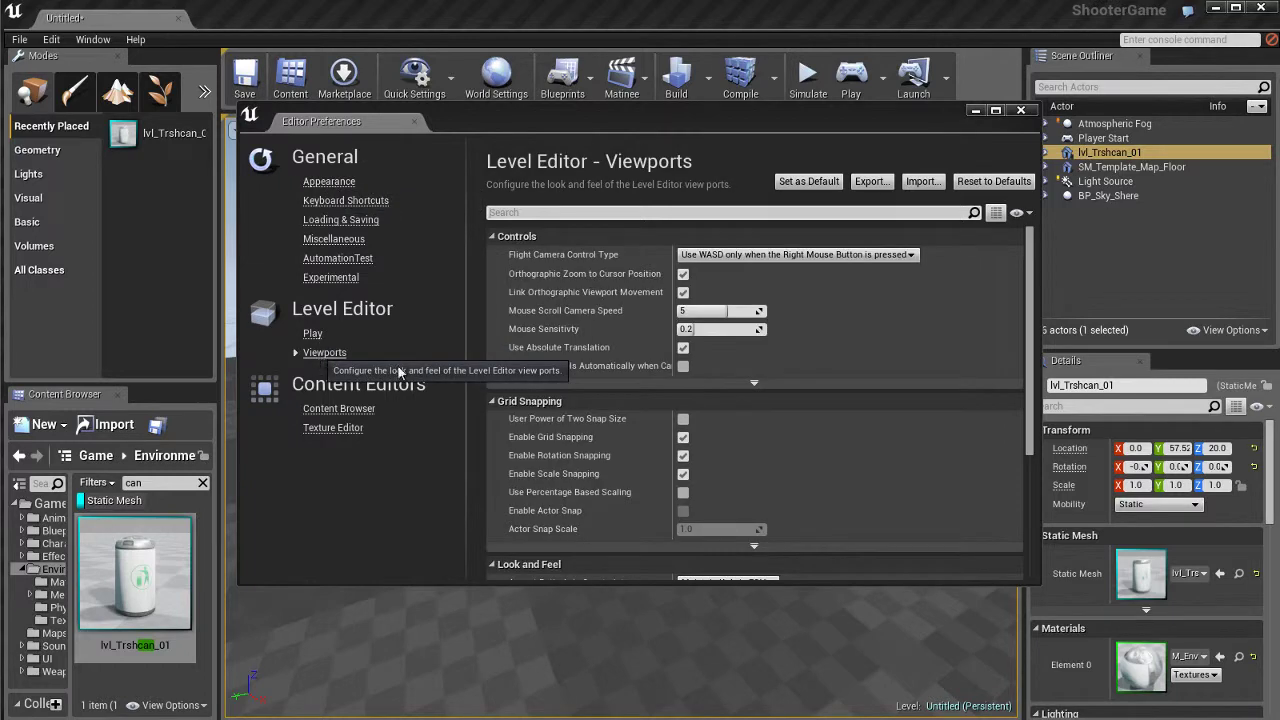
{"action": "scroll", "coordinate": [819, 330], "scroll_direction": "down", "scroll_amount": 3}
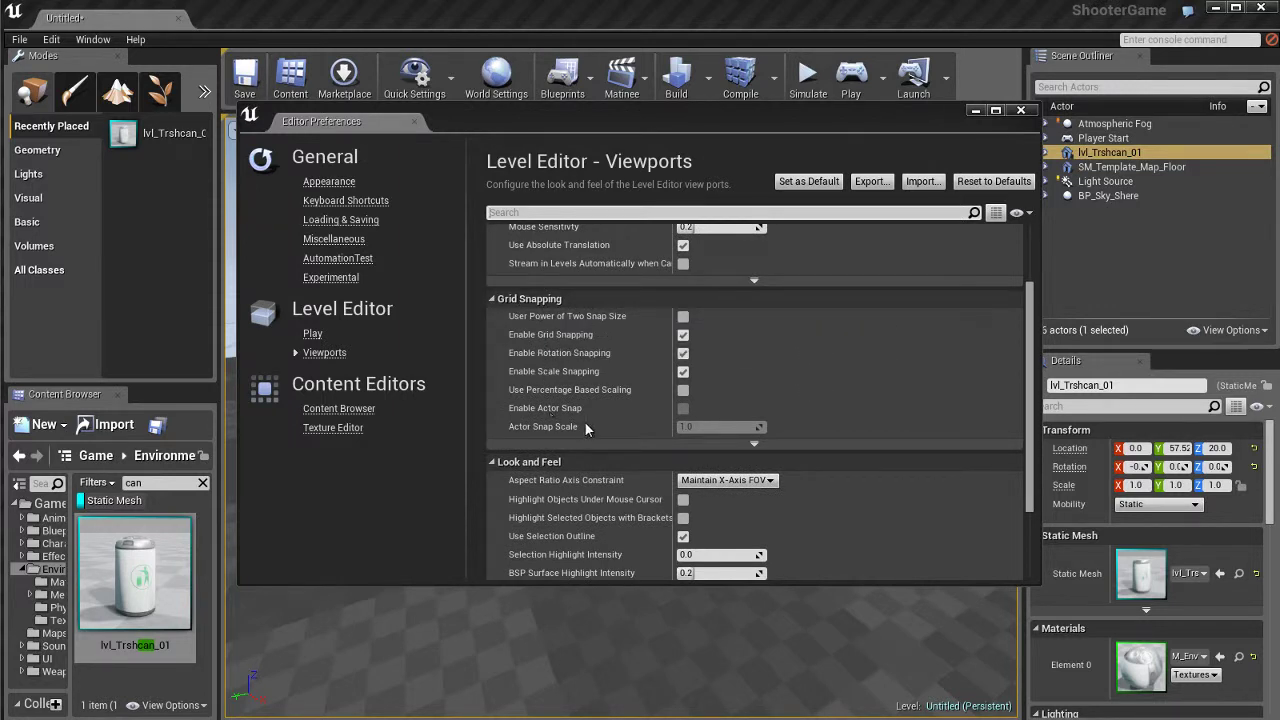
{"action": "left_click", "coordinate": [755, 446]}
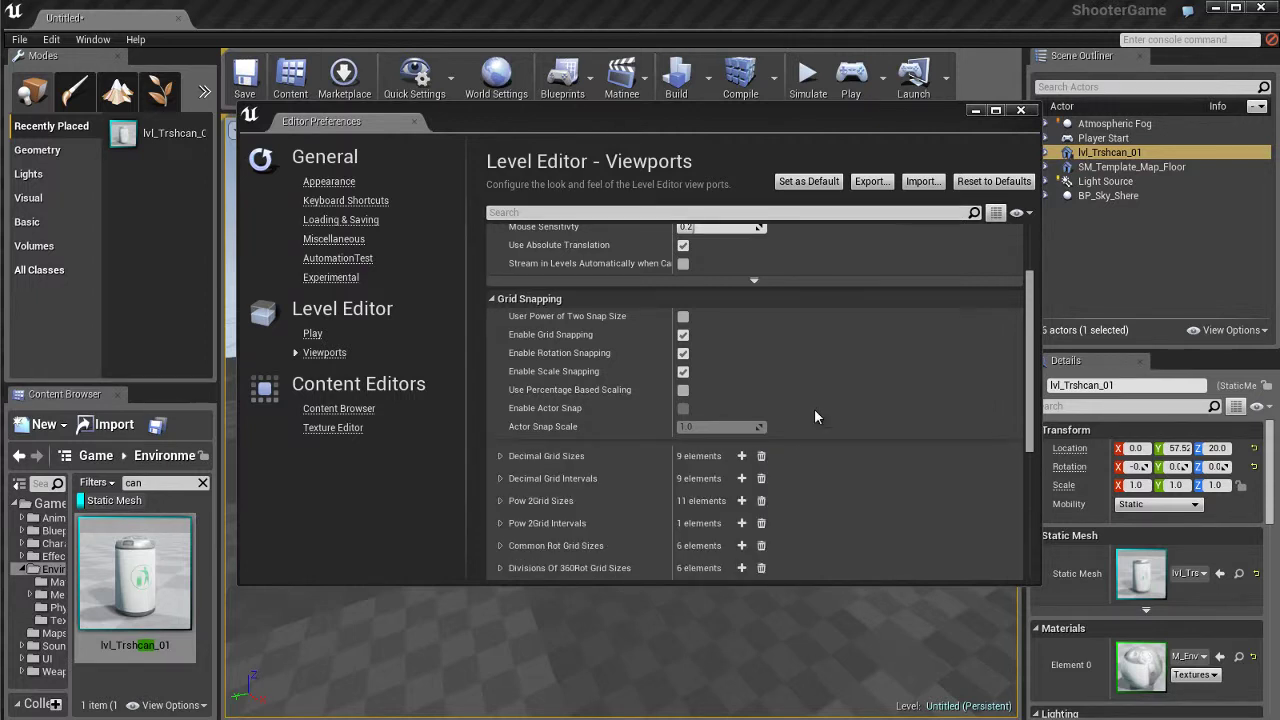